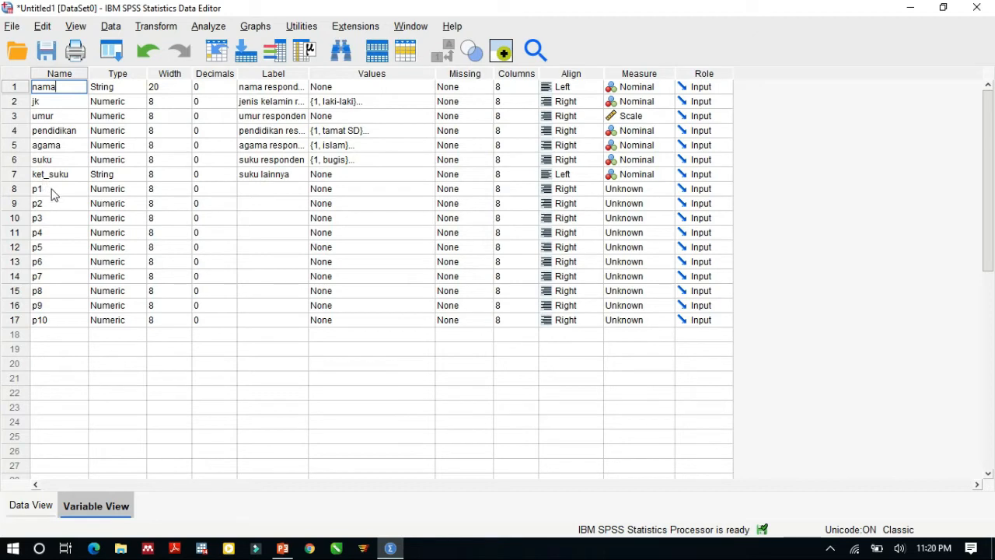
Step: Examine the definitions of the question variables p1 to p10 in the variable list
click(47, 193)
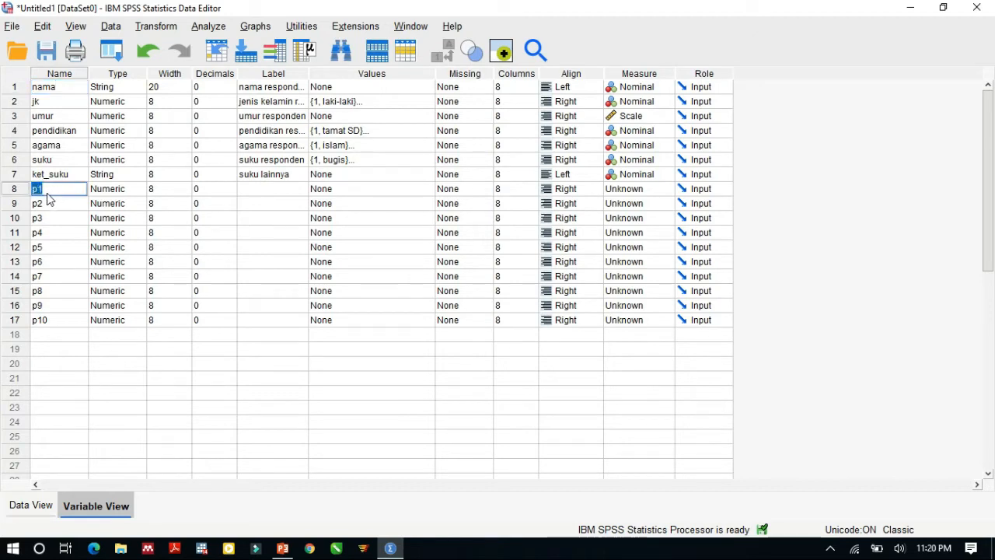
click(78, 218)
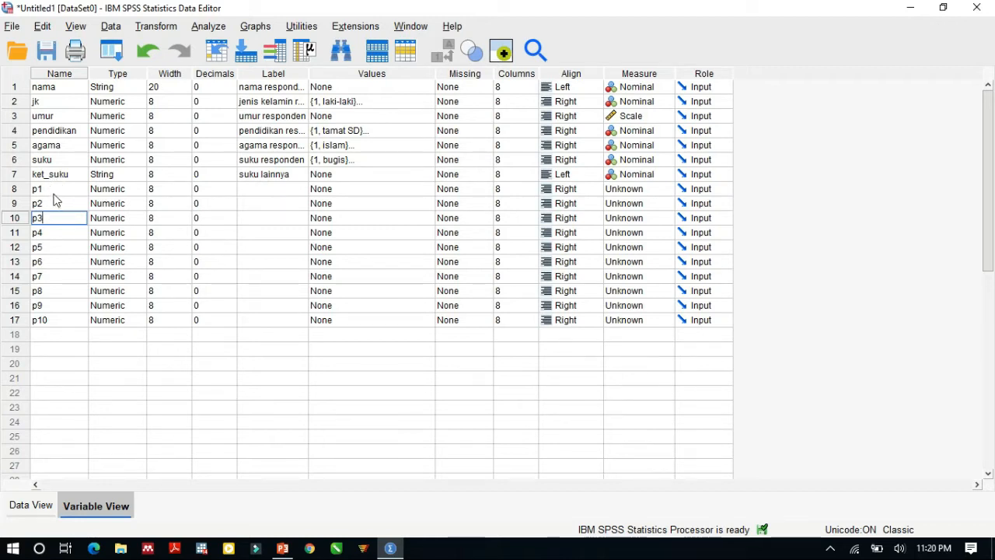
click(64, 190)
click(72, 205)
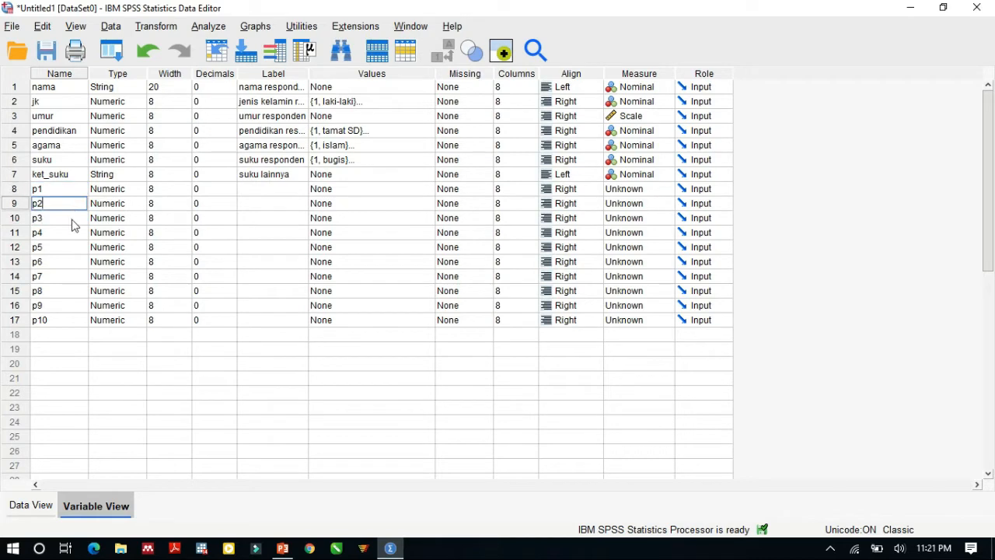
click(73, 220)
click(53, 320)
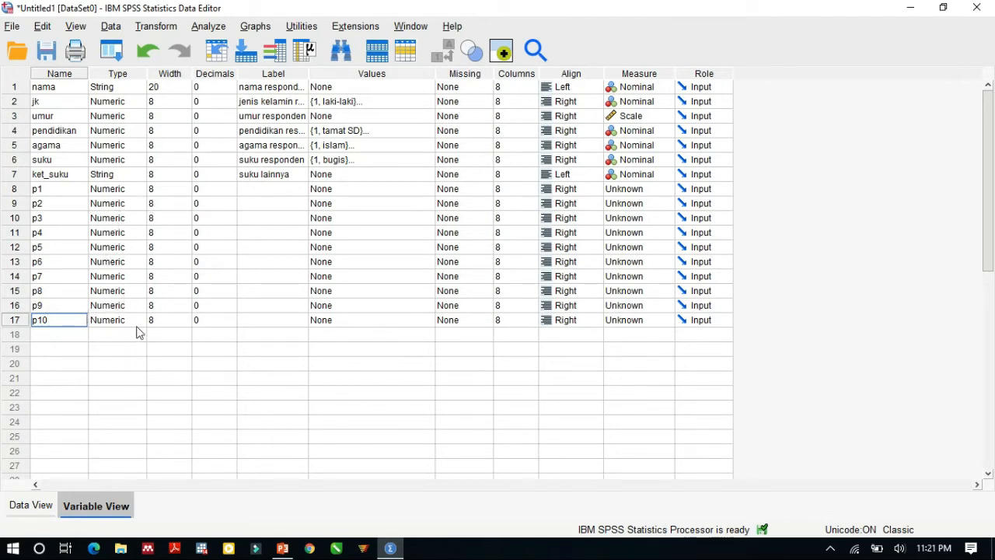
Step: Examine the respondents' coded answers for p1 to p10 in the data grid, comparing them with the variable definitions
click(40, 505)
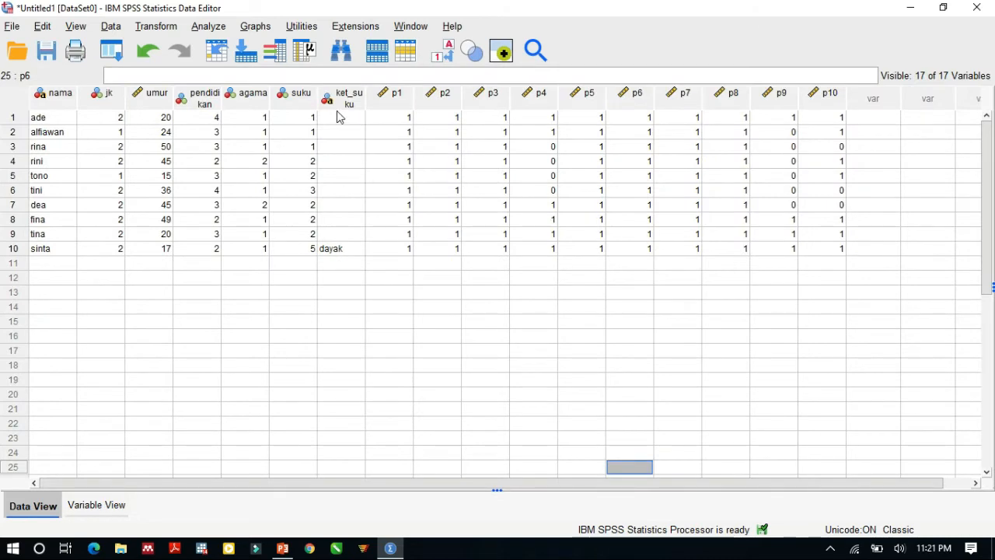
click(410, 146)
click(408, 119)
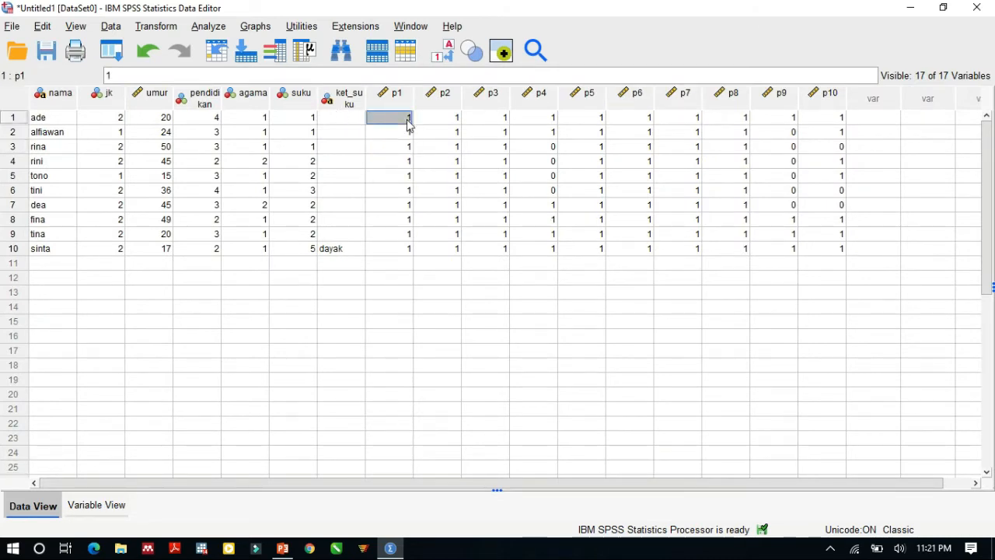
click(550, 148)
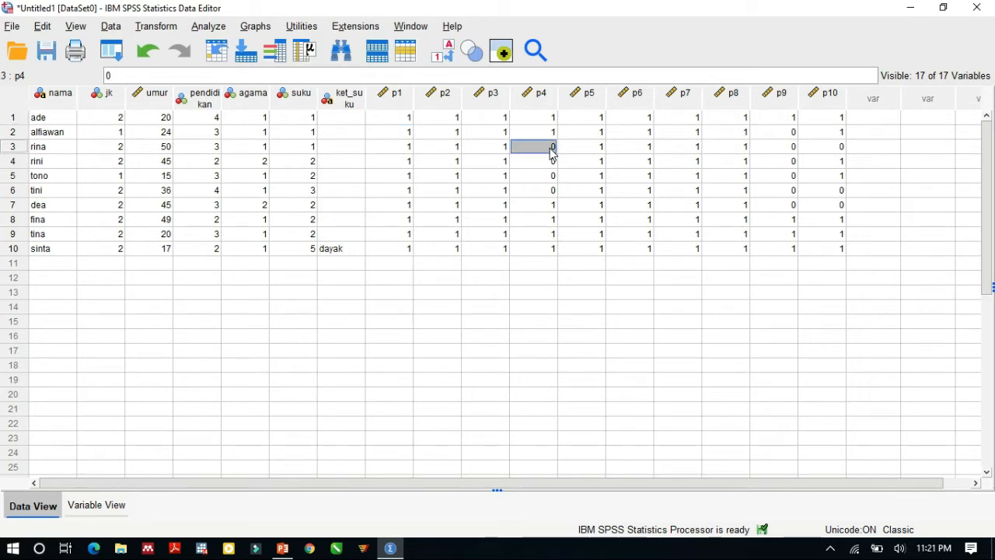
click(110, 517)
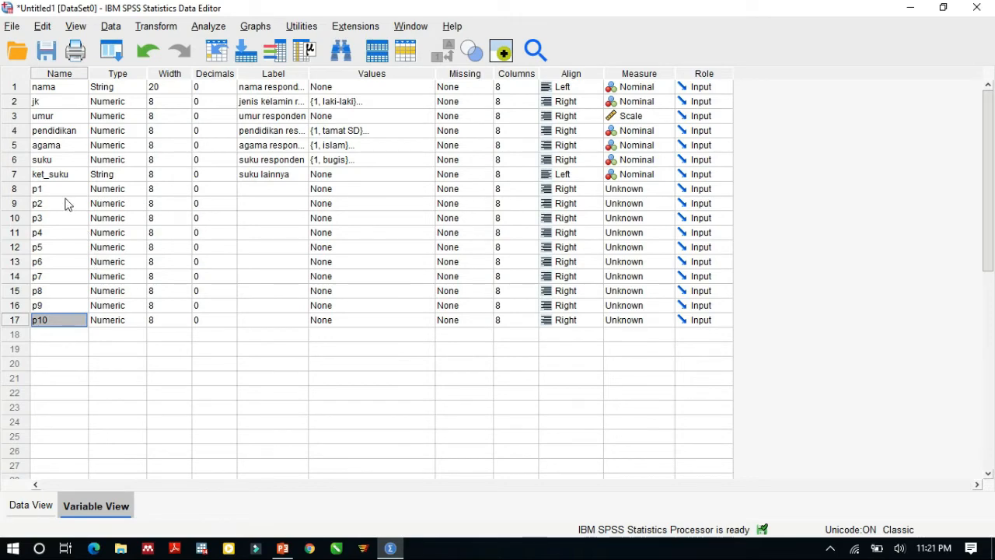
click(31, 505)
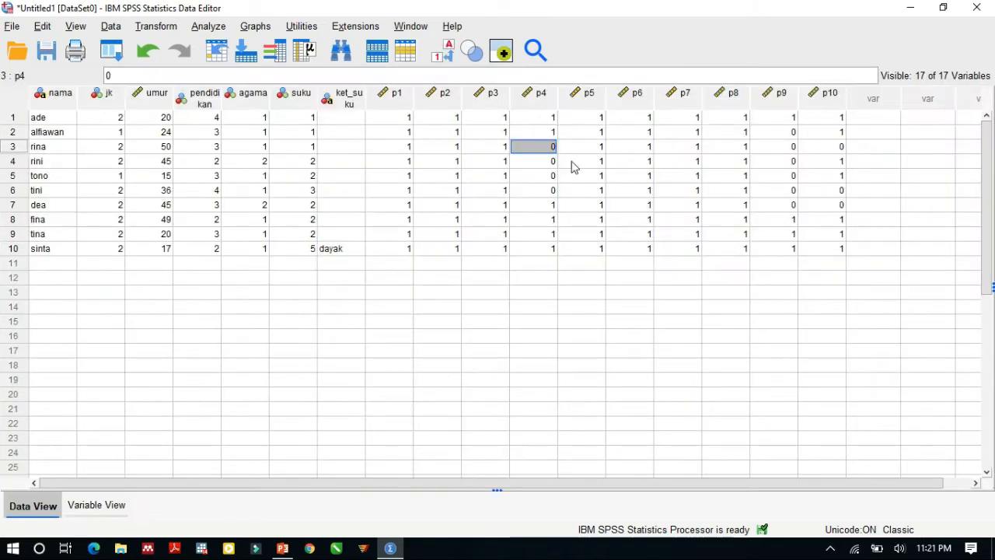
click(454, 116)
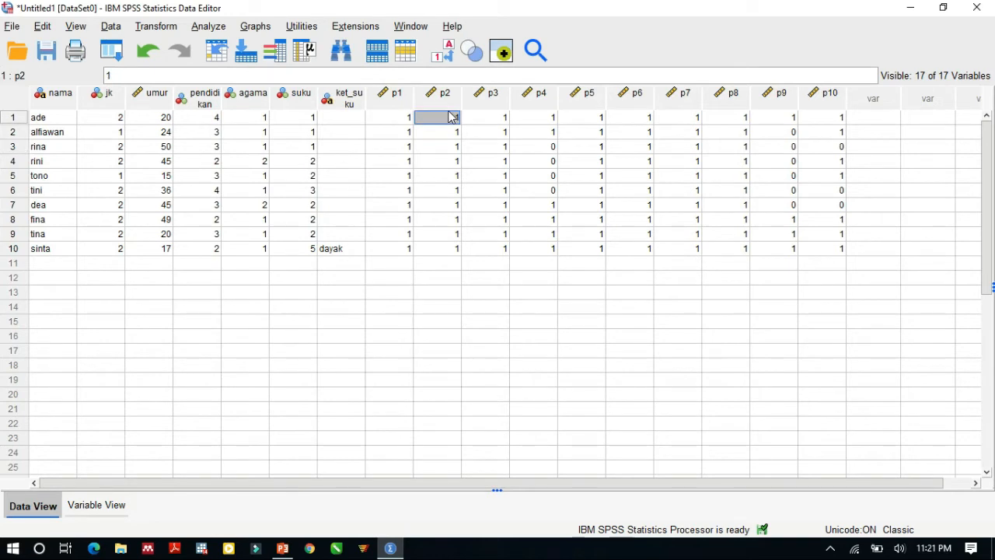
key(Right)
key(Right)
key(Right)
key(Right)
key(Right)
key(Right)
key(Right)
key(Right)
key(Right)
key(Right)
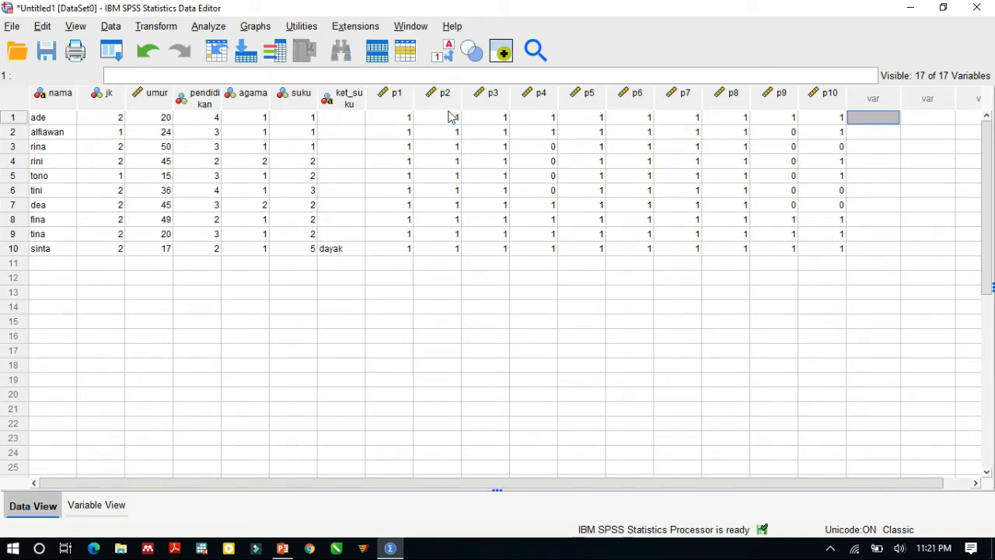
key(Left)
key(Left)
key(Left)
key(Left)
key(Left)
key(Left)
key(Left)
key(Left)
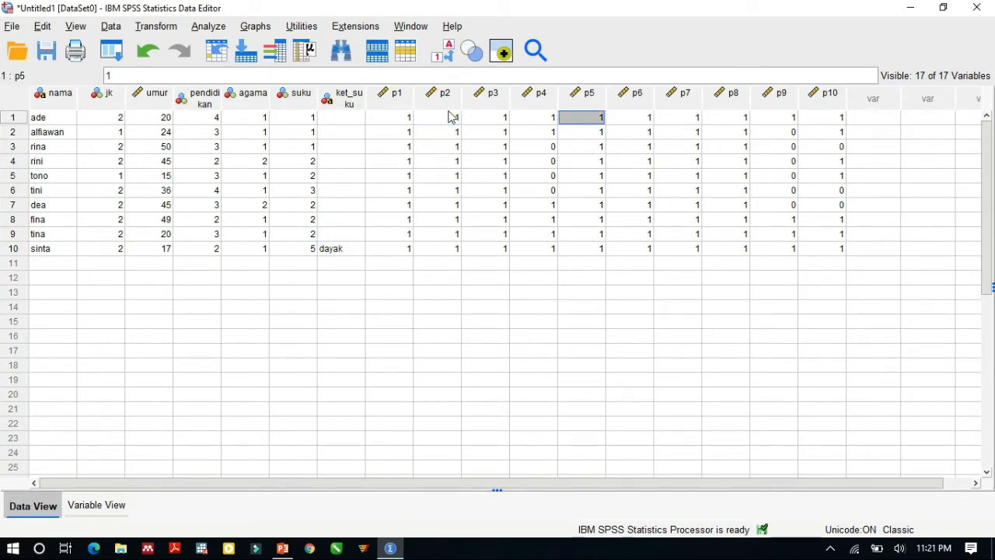
key(Left)
key(Right)
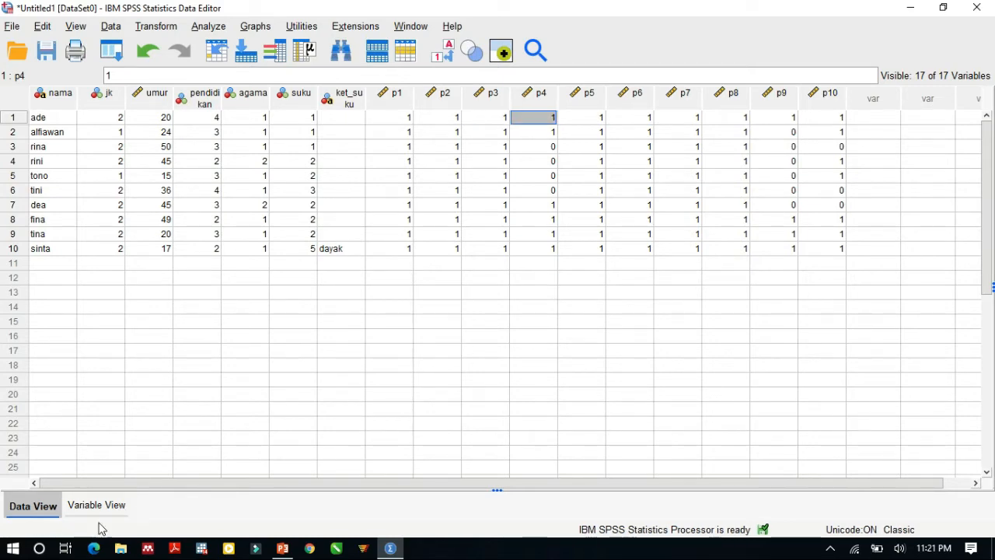
Step: Review the value labels defined for the pendidikan variable
click(116, 507)
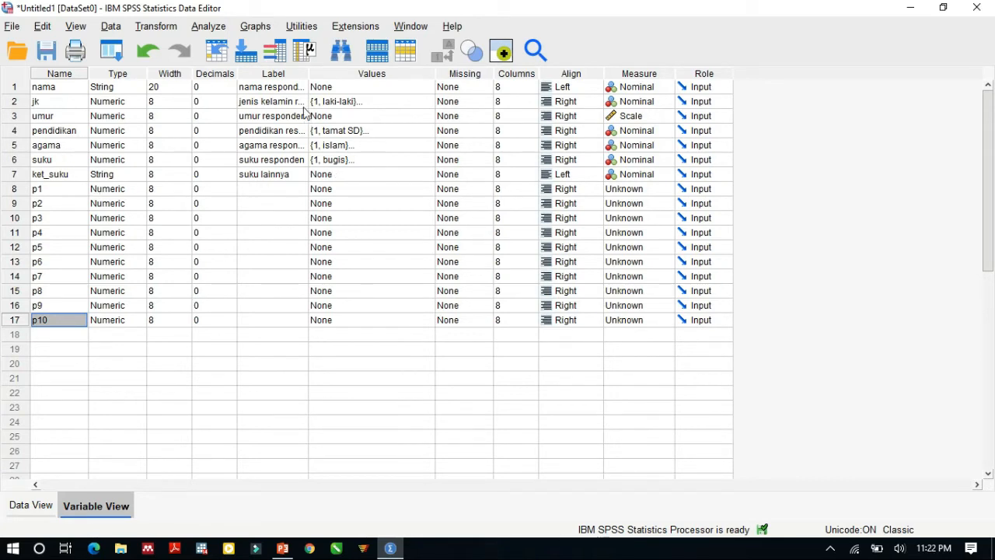
click(375, 132)
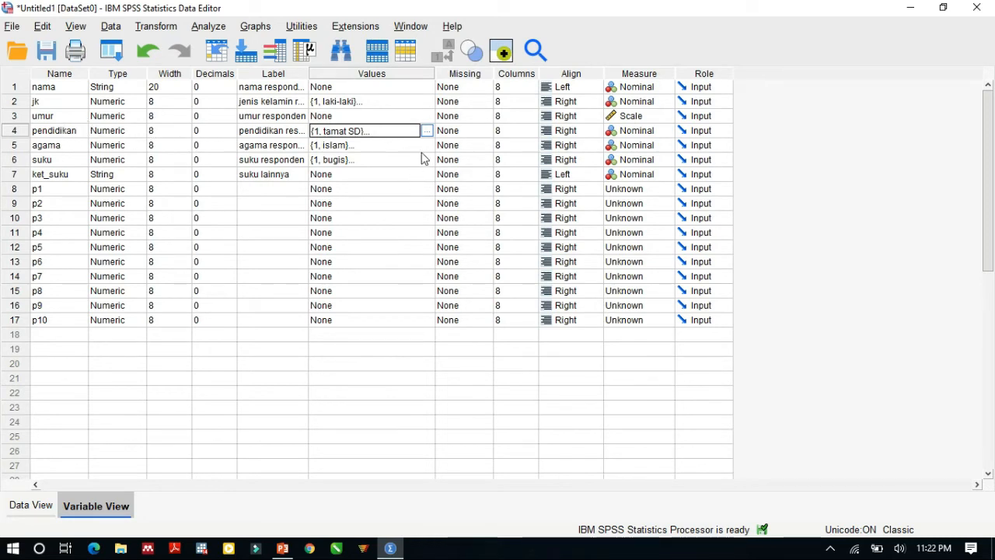
click(21, 136)
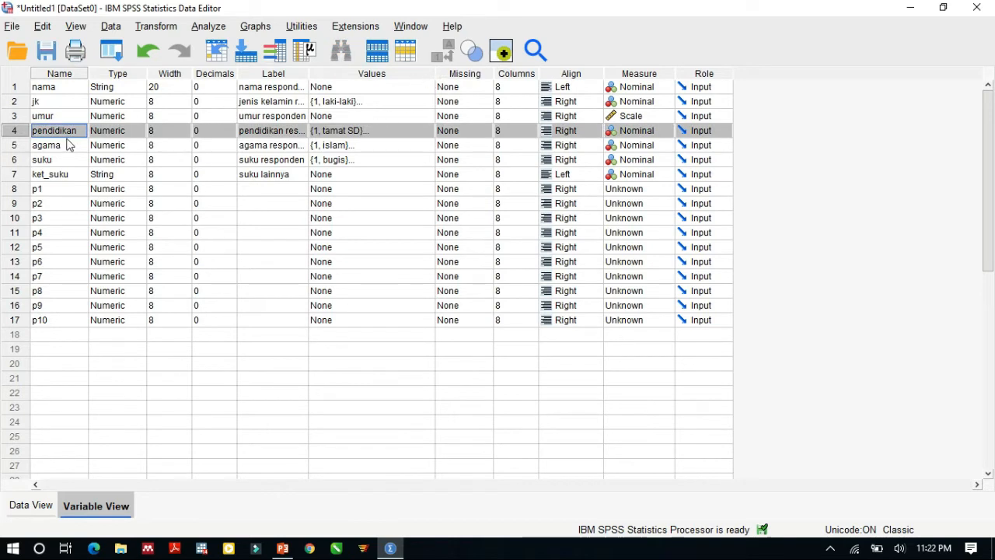
click(424, 134)
click(428, 132)
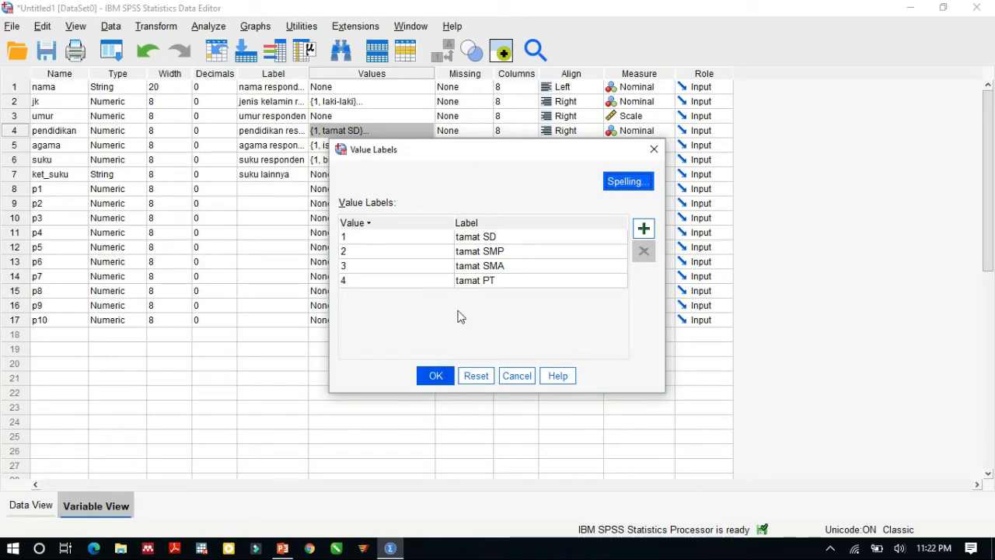
click(436, 376)
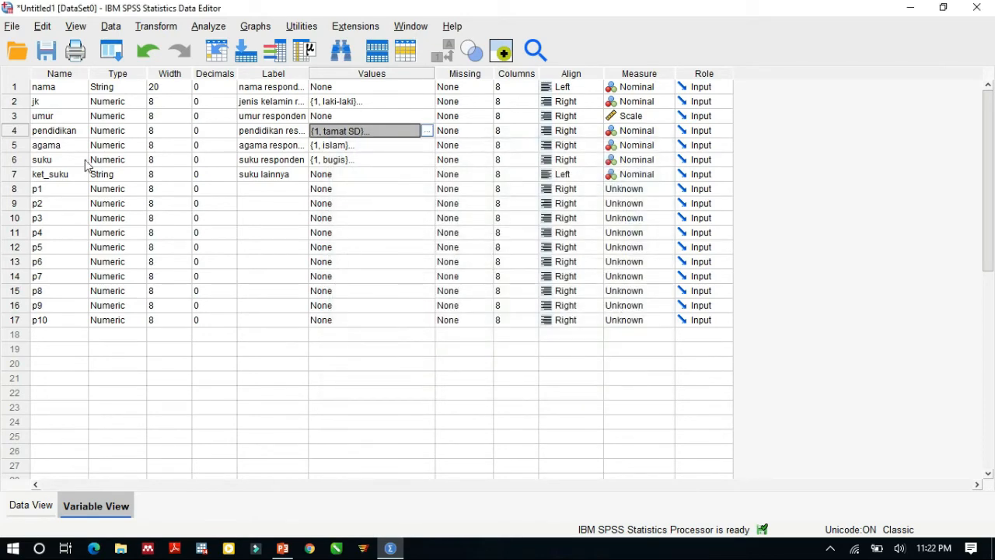
Step: Set up a recode of pendidikan into a different variable, naming the output kat_pend with the label "kategori pendidikan"
click(35, 505)
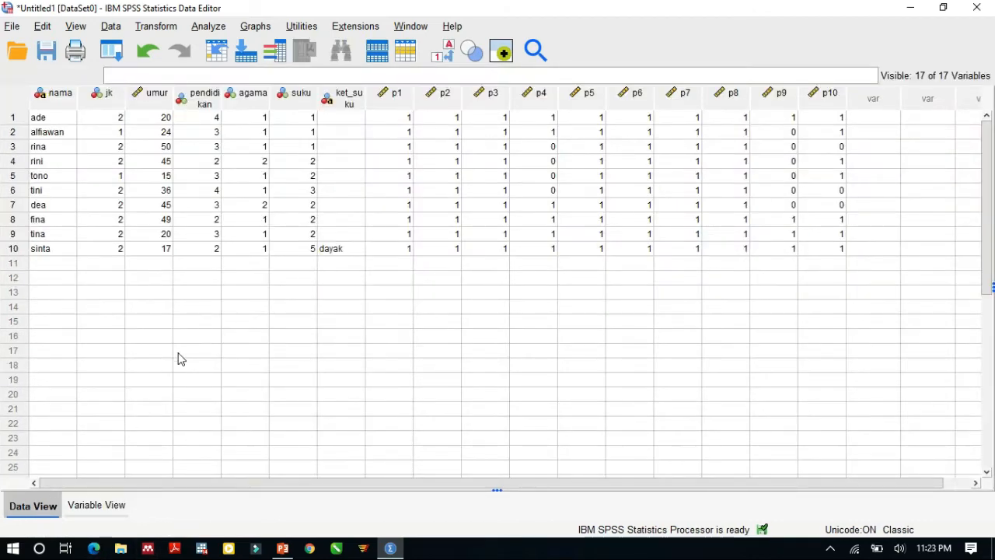
click(207, 119)
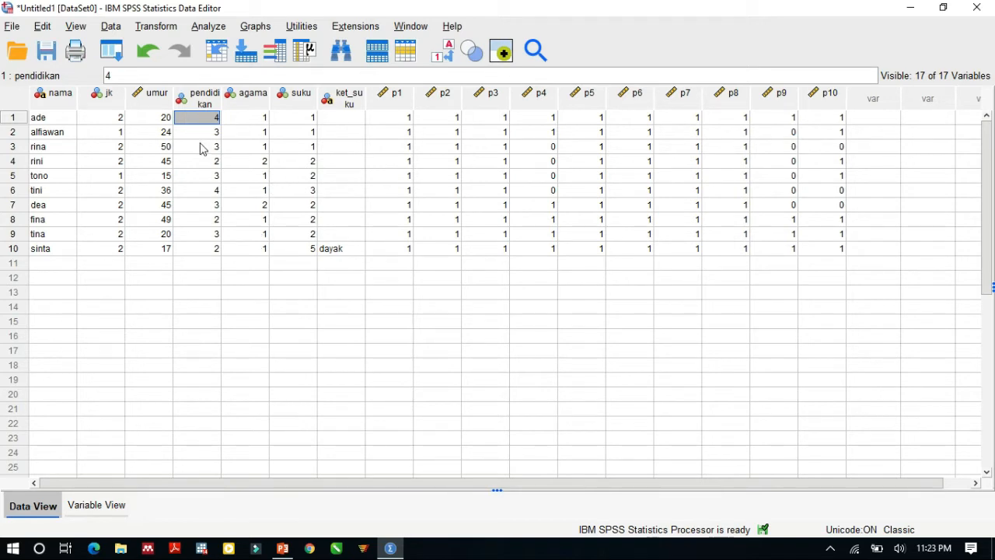
click(154, 31)
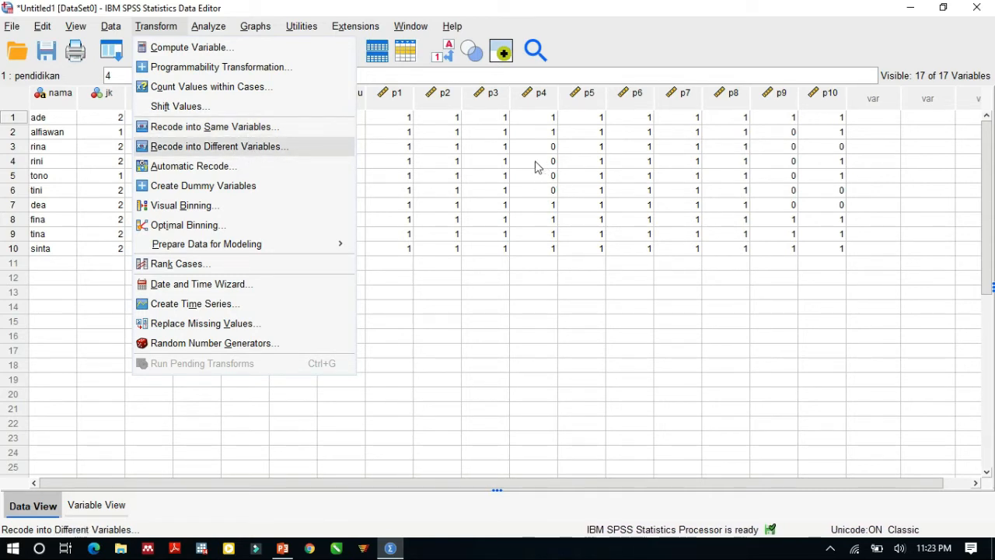
click(302, 148)
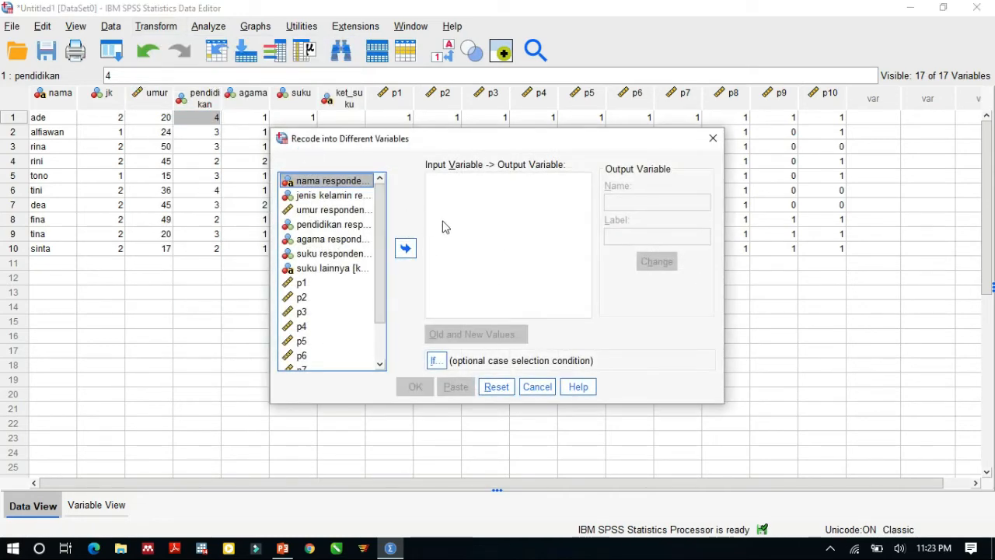
click(348, 231)
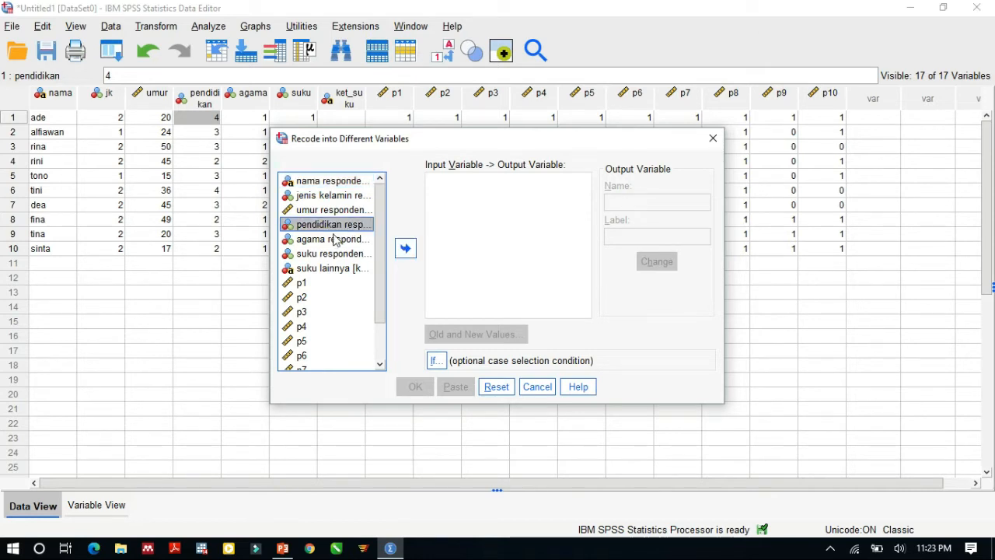
click(403, 254)
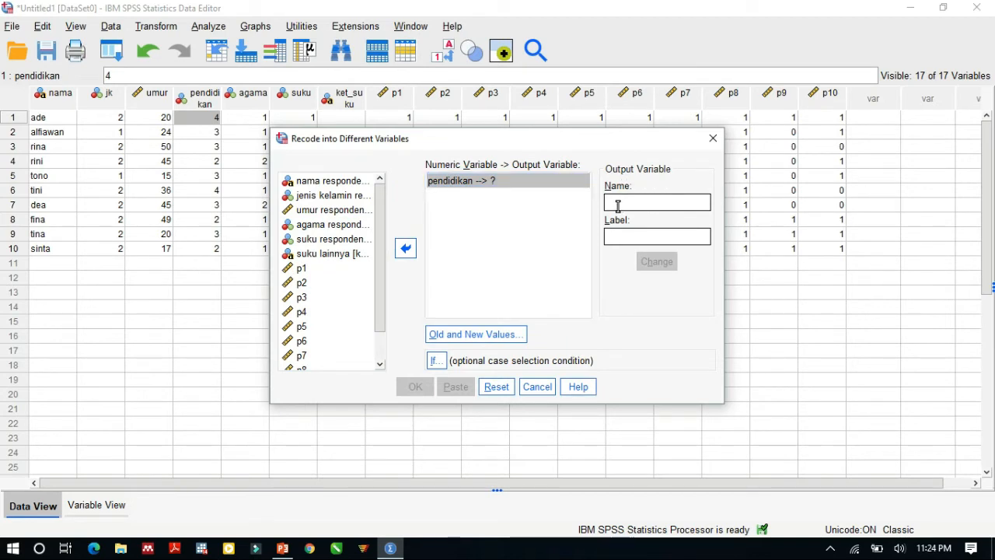
text(kategori p)
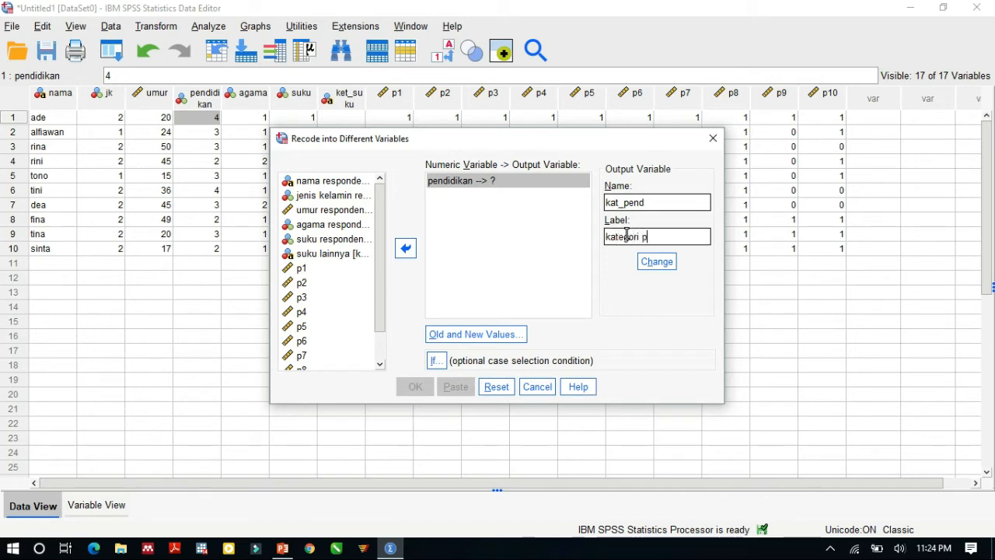
text(dikan)
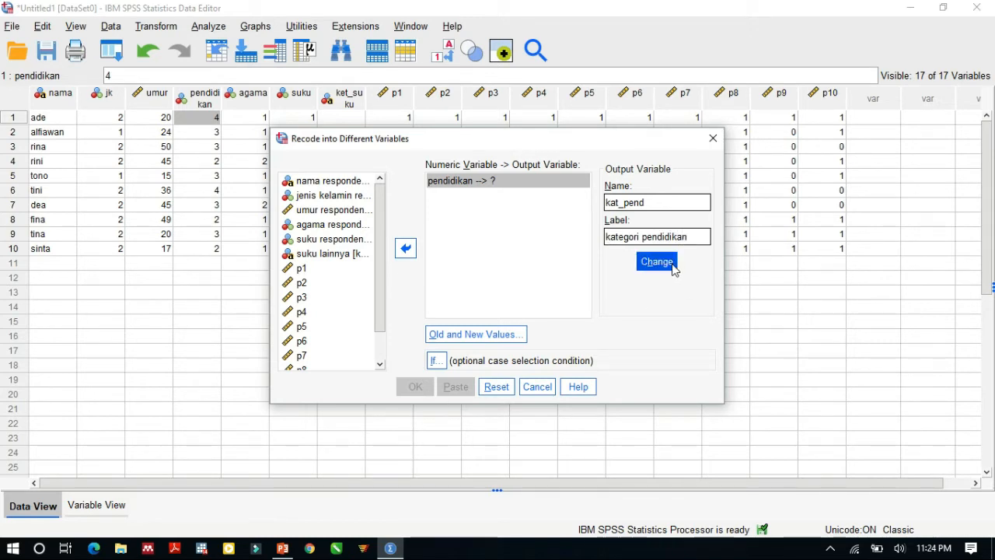
Step: Add a recode rule for pendidikan that maps the old value range 1 through 2 to new value 1
click(490, 341)
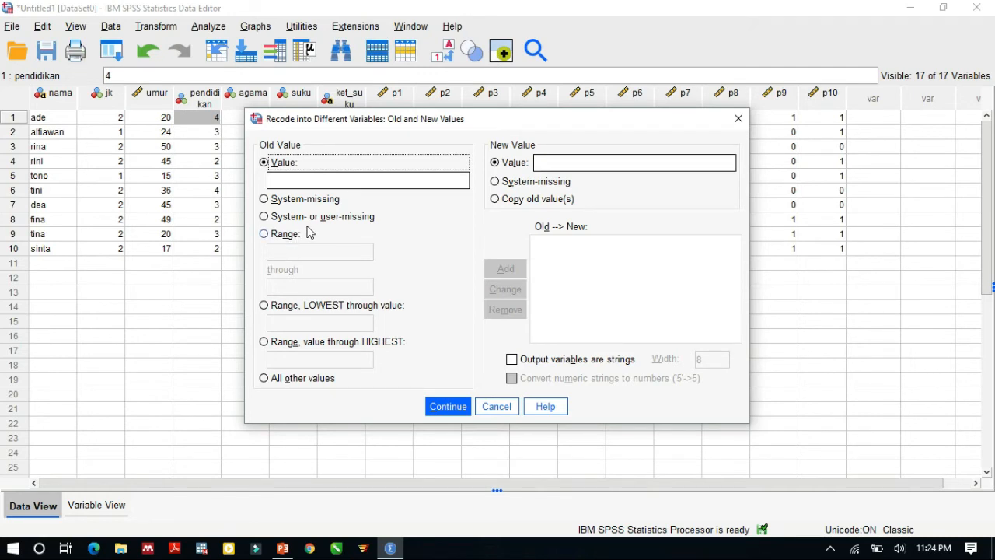
click(287, 239)
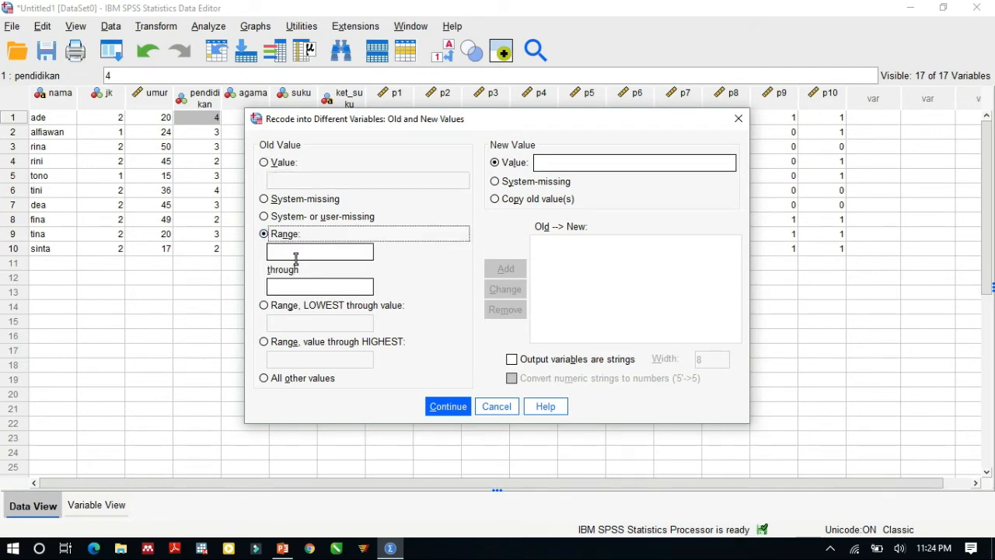
click(305, 282)
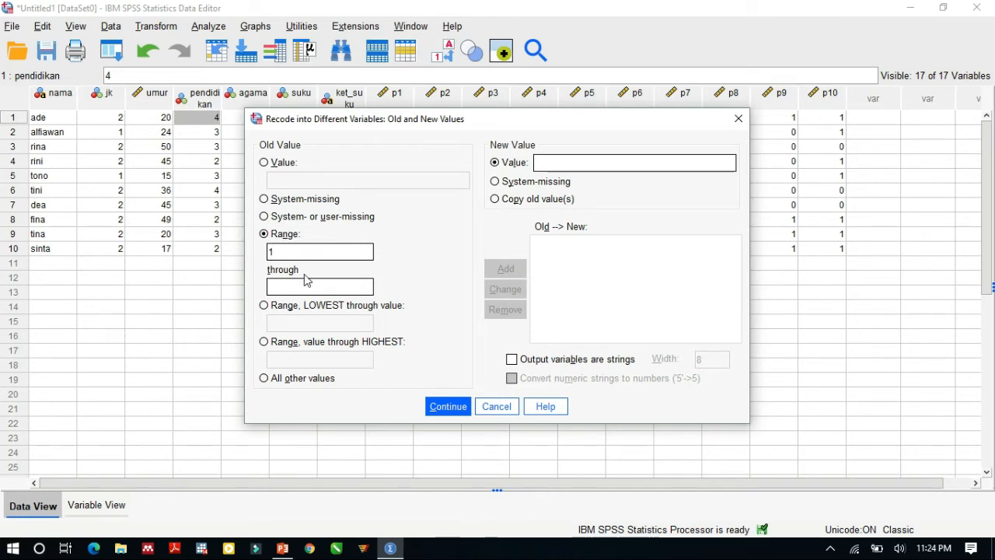
click(300, 281)
click(552, 164)
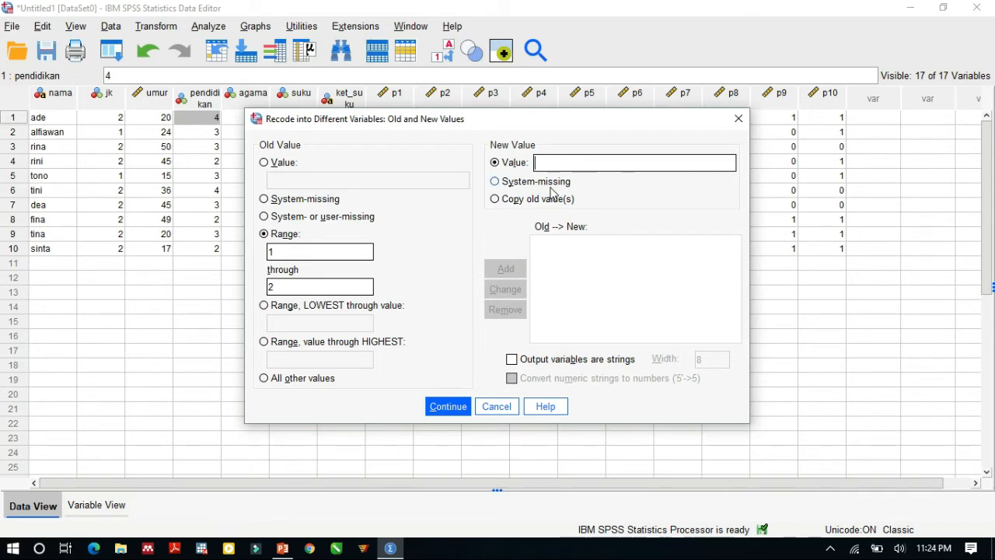
text(1)
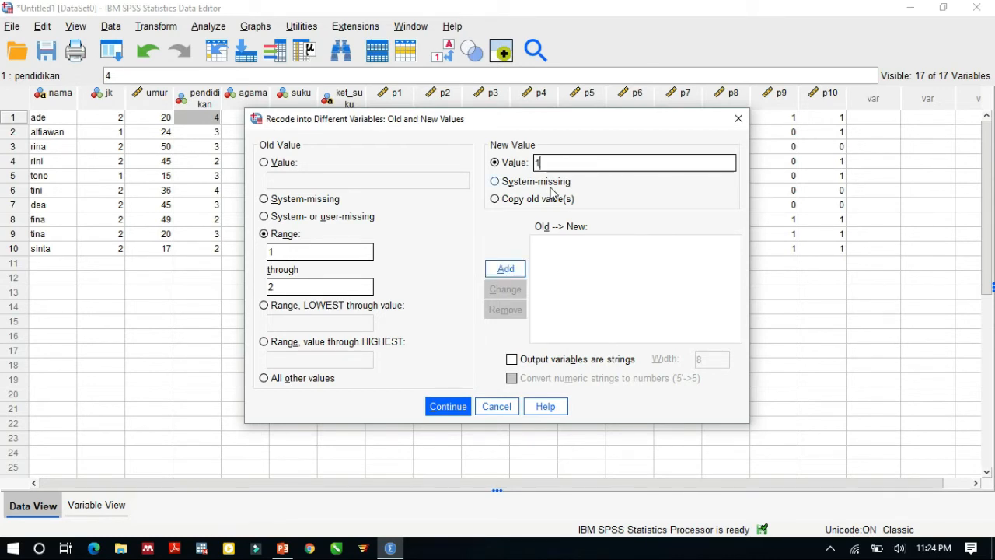
click(506, 269)
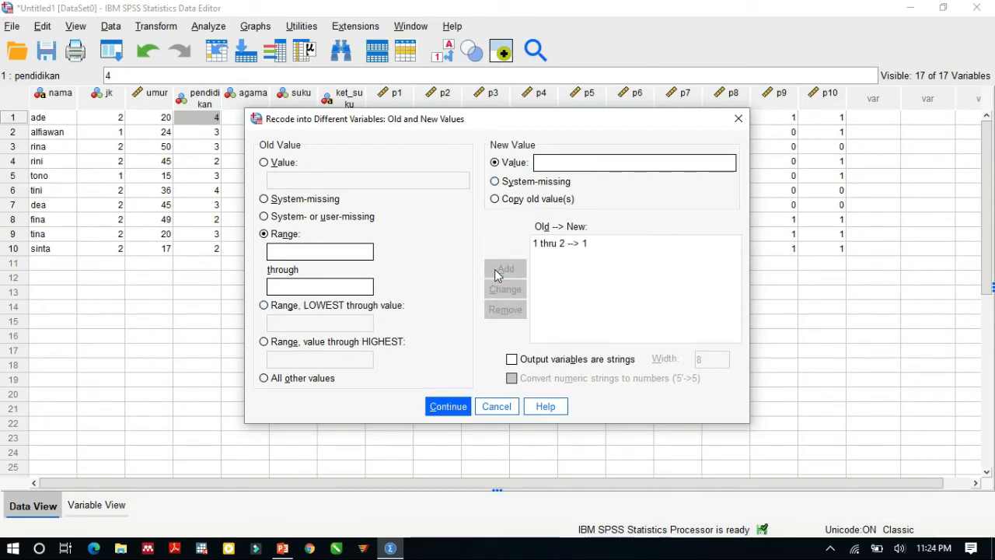
Step: Add a second recode rule mapping the old value range 3 through 4 to new value 2
click(308, 251)
click(567, 163)
text(2)
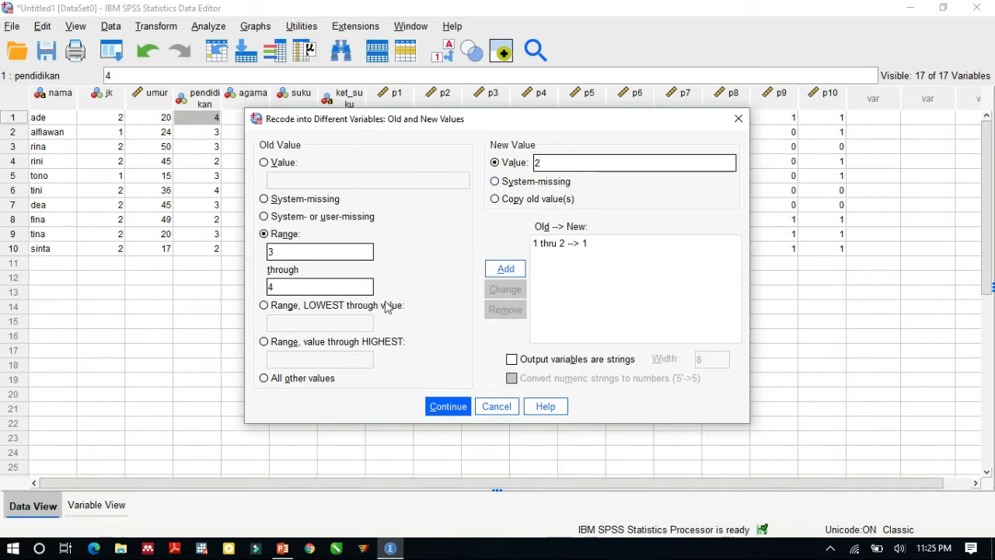
click(519, 272)
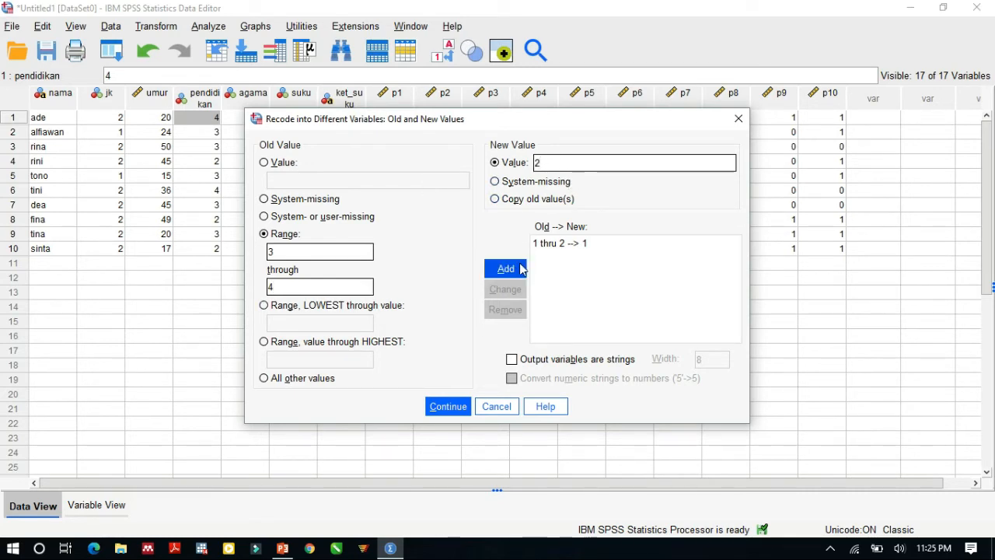
Step: Confirm the recode rules, assign kat_pend as the output variable for pendidikan, and run the recode
click(450, 407)
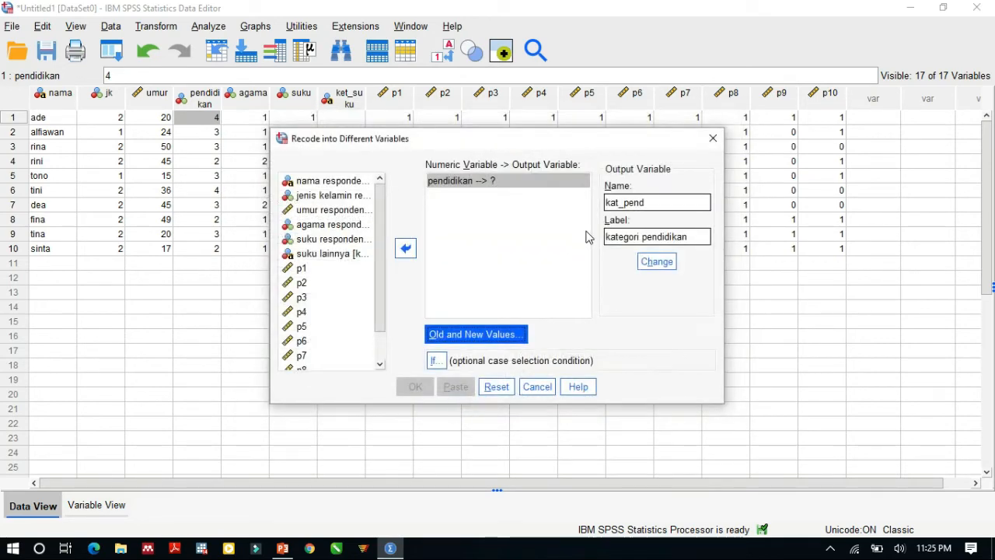
click(656, 262)
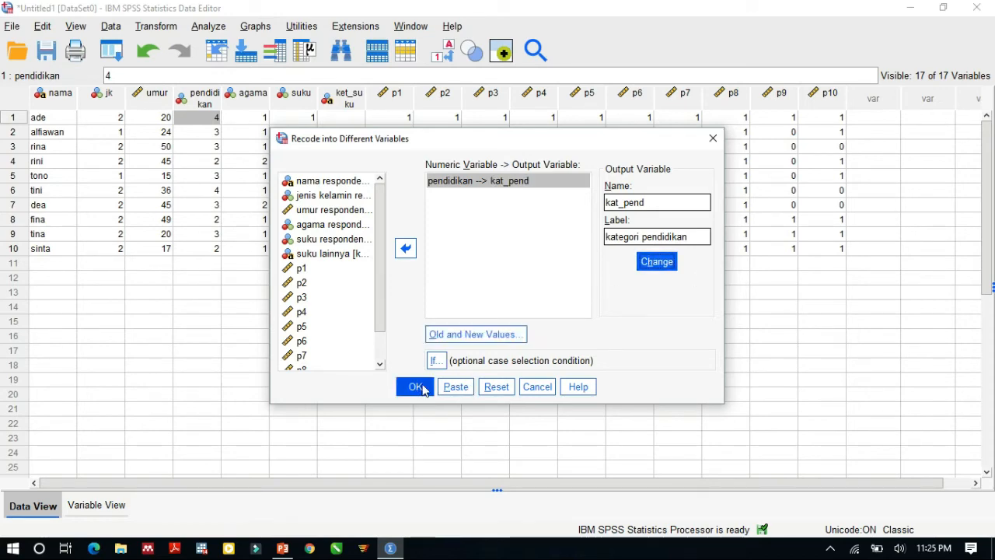
click(417, 388)
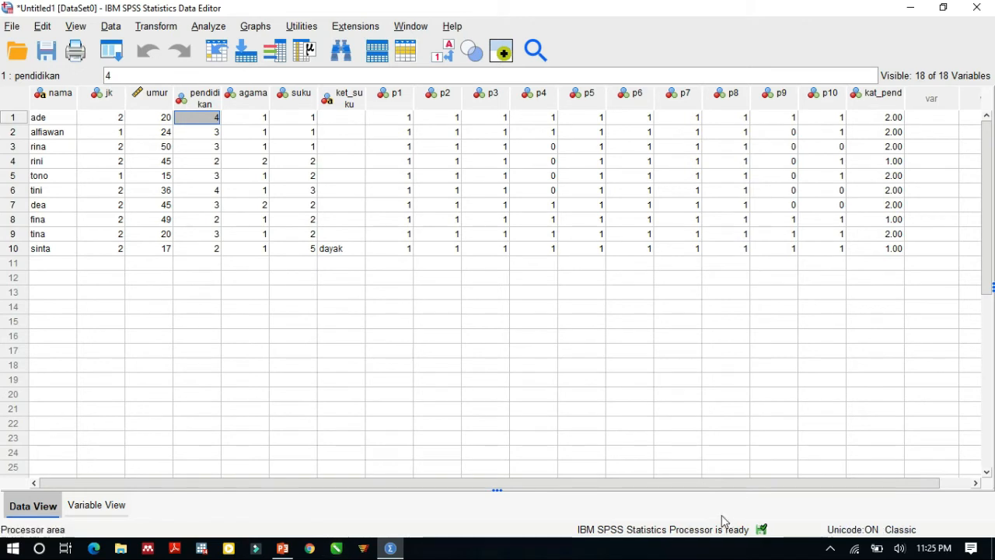
drag(642, 491, 764, 498)
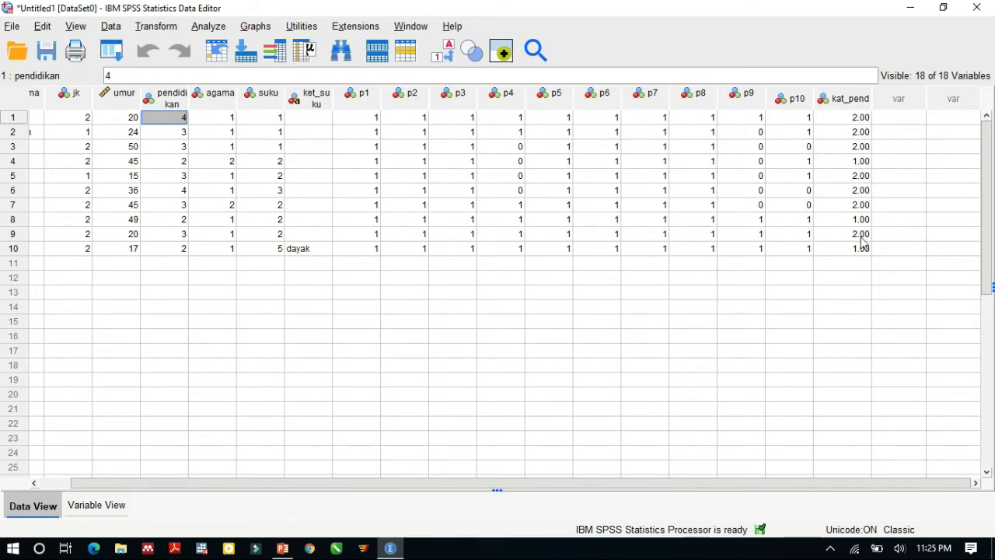
Step: Set the number of decimals of the kat_pend variable to 0 in its variable definition
click(119, 506)
click(235, 338)
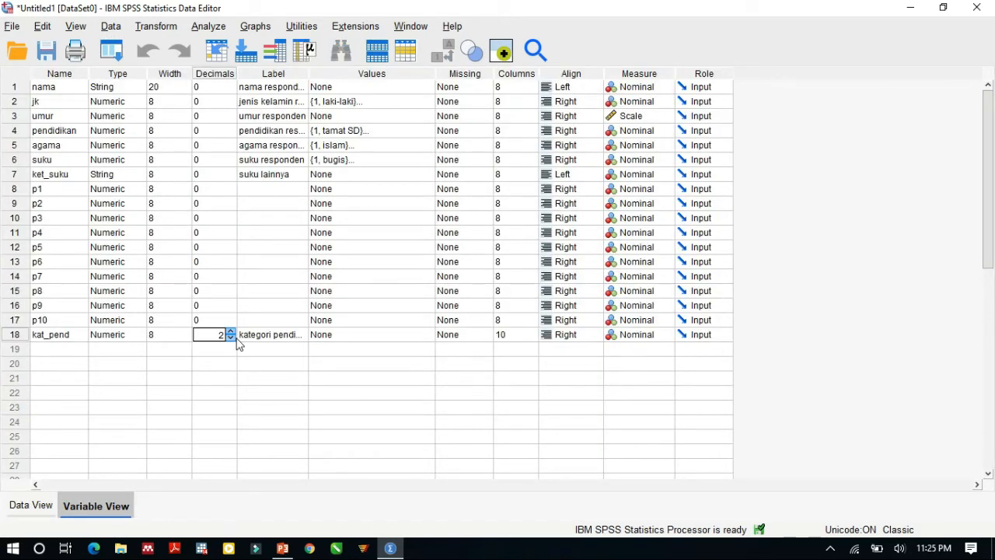
click(233, 340)
click(233, 340)
Step: Add a value label to kat_pend that assigns "pendidikan rendah" to value 1
click(351, 337)
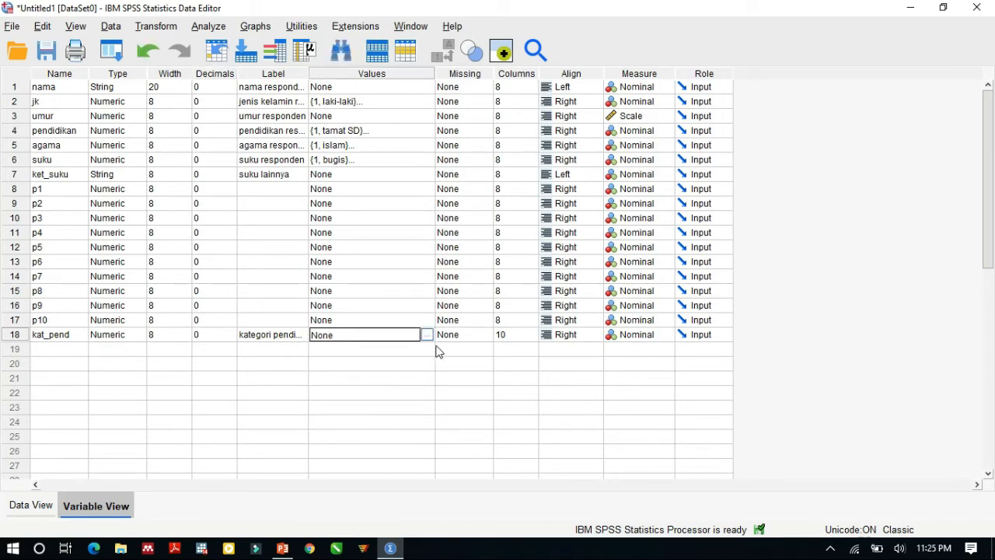
click(426, 335)
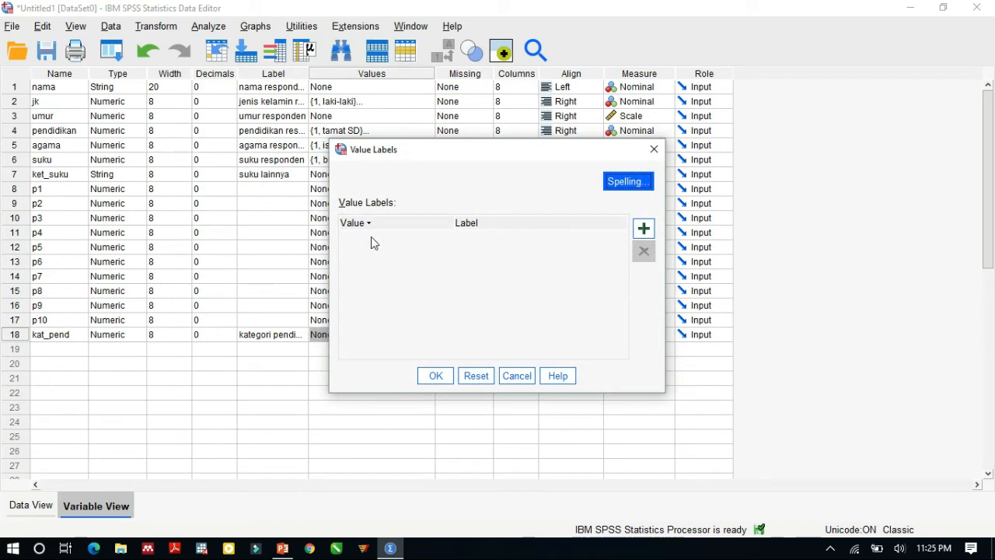
click(643, 228)
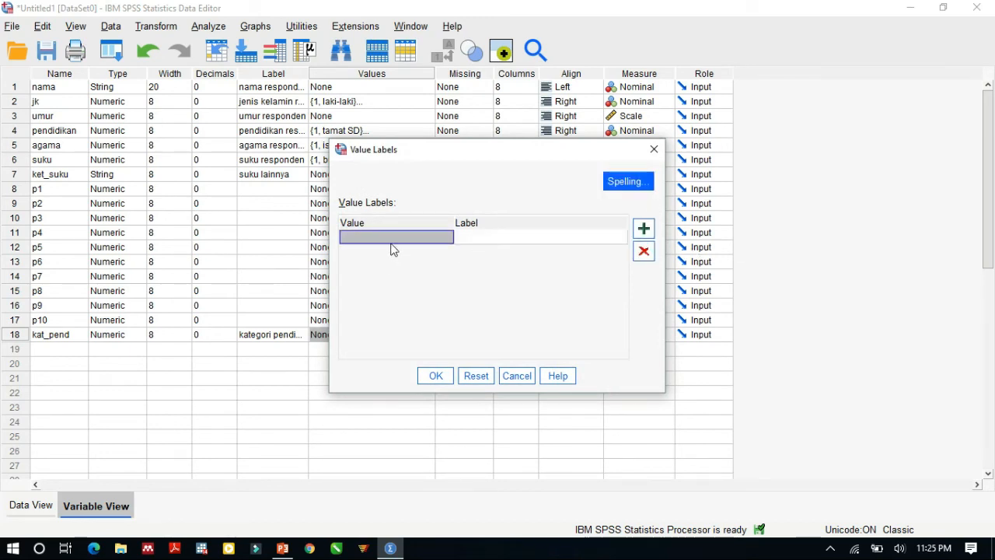
text(1)
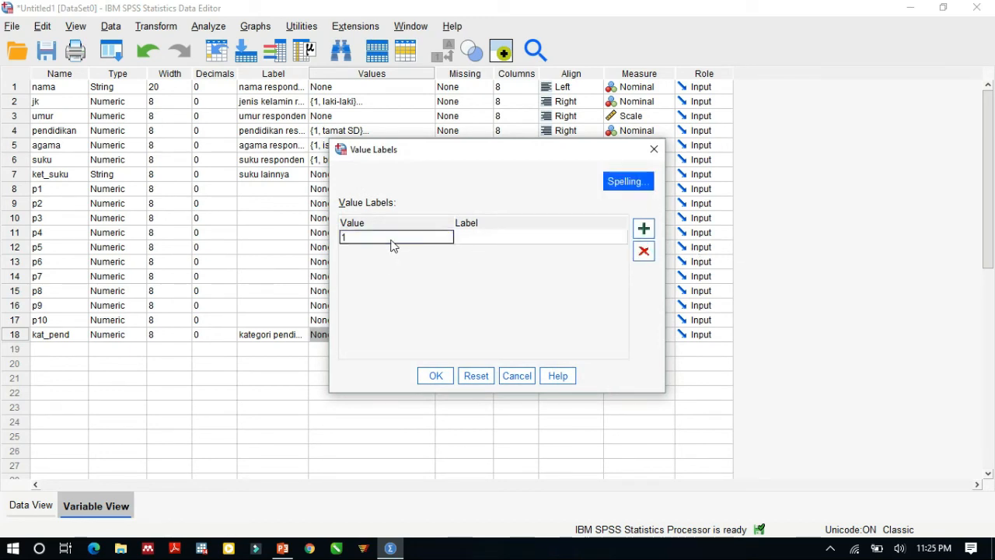
key(Tab)
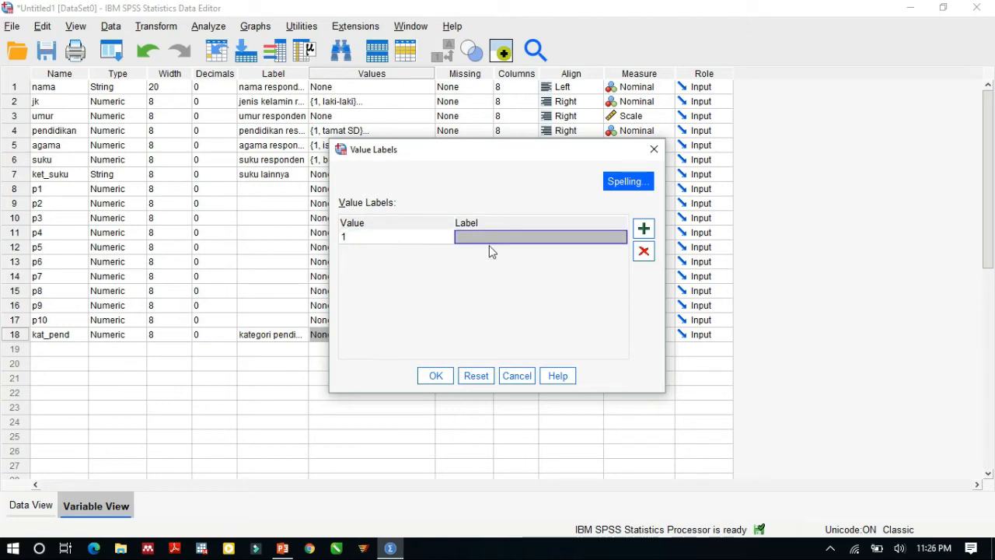
text(o)
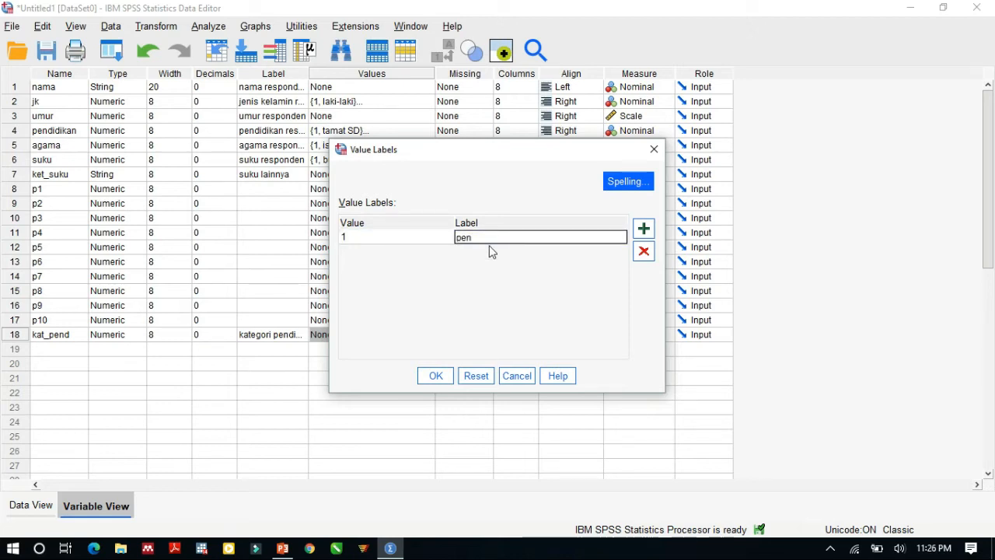
text(endidikan rendah)
Step: Add a second kat_pend value label assigning "pendidikan tinggi" to value 2, and confirm the labels
click(644, 227)
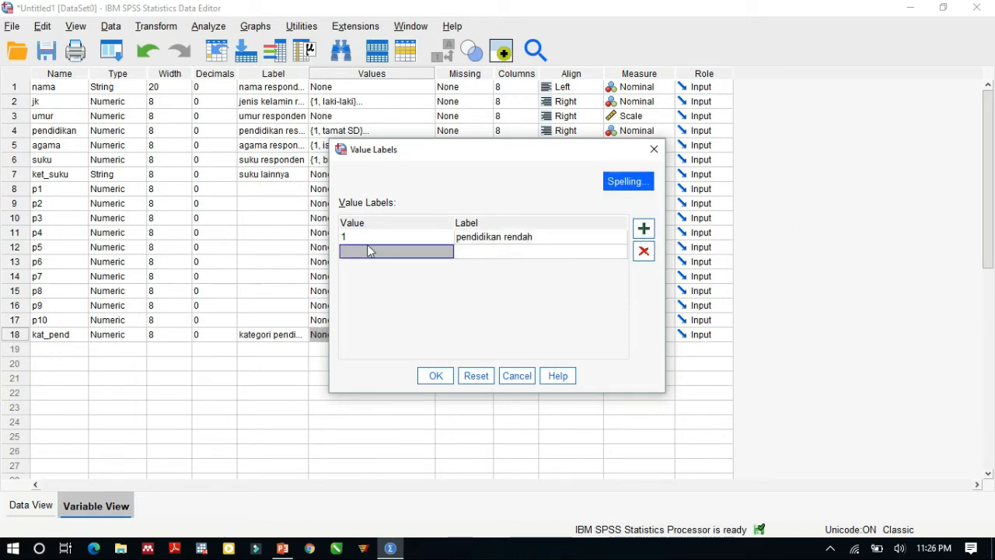
text(2)
click(474, 249)
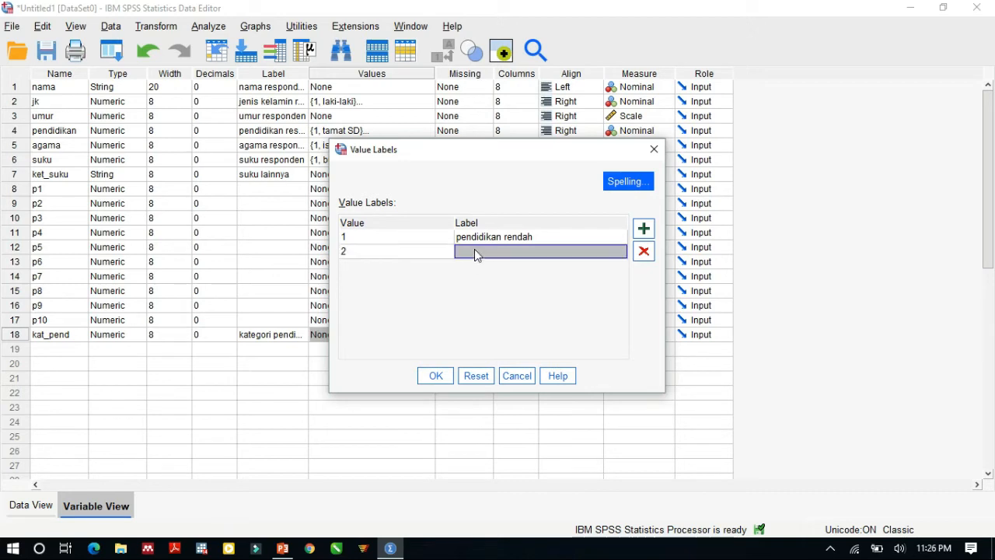
text(pend)
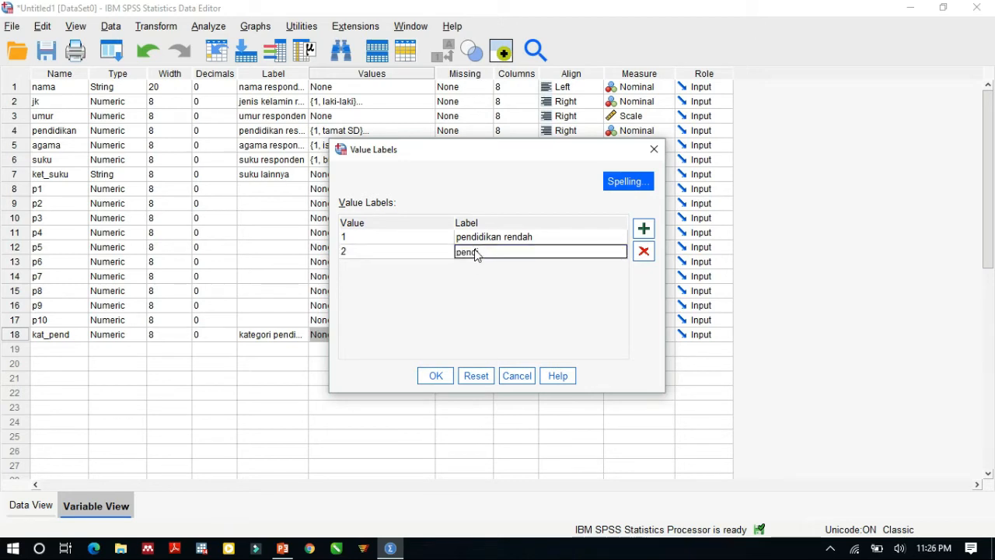
text(idikan tinggi)
click(437, 376)
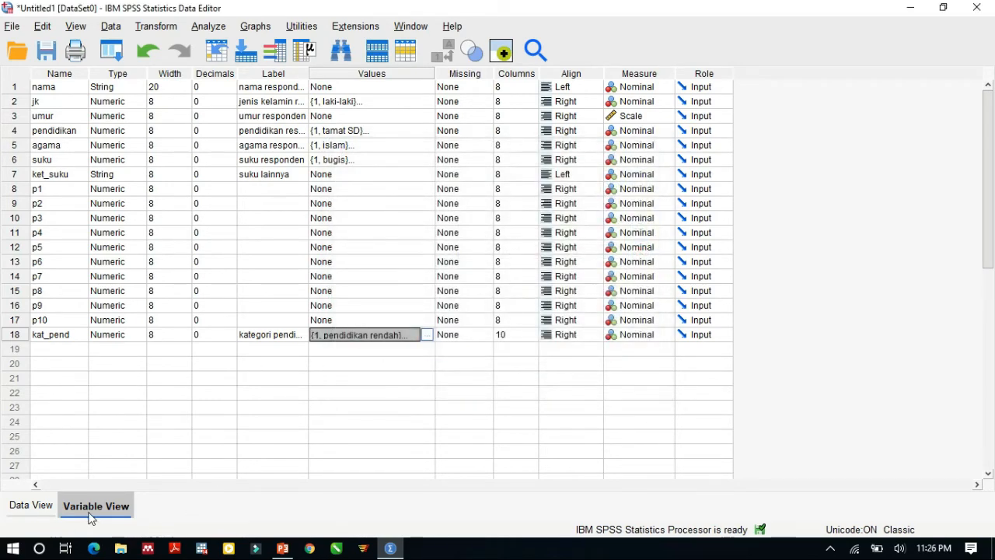
Step: Show value labels in the data, widen the kat_pend column to fit its full labels, and switch back to numeric codes
click(25, 512)
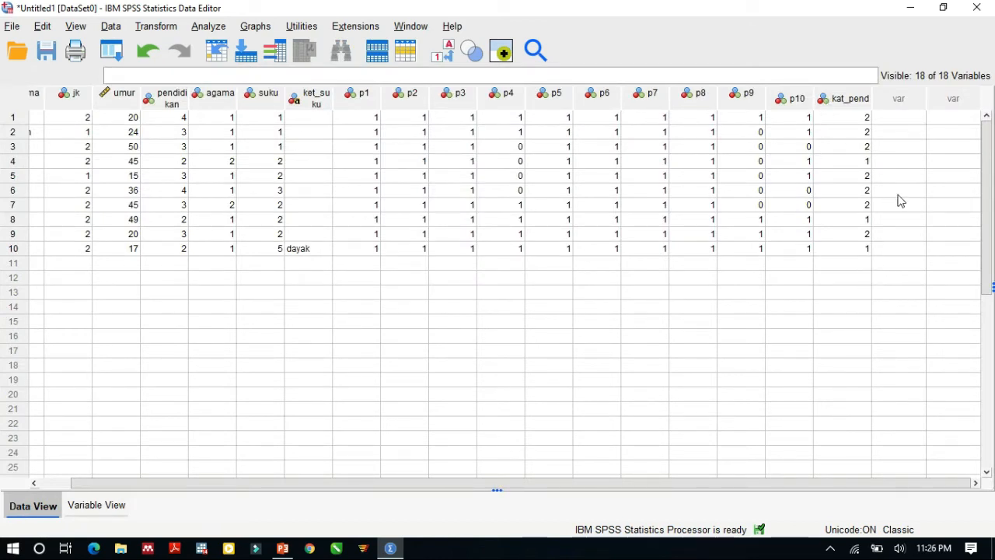
click(869, 119)
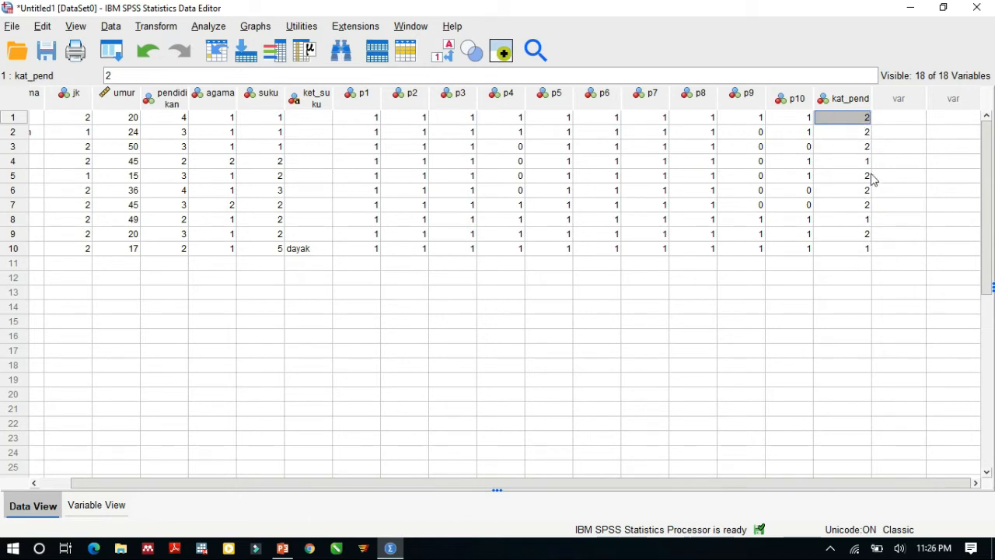
click(449, 60)
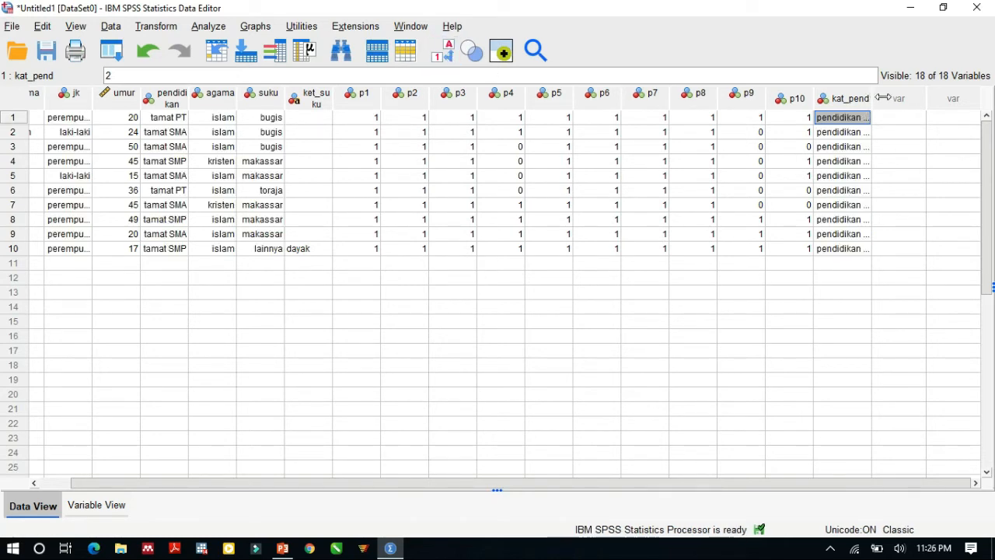
drag(871, 101, 927, 101)
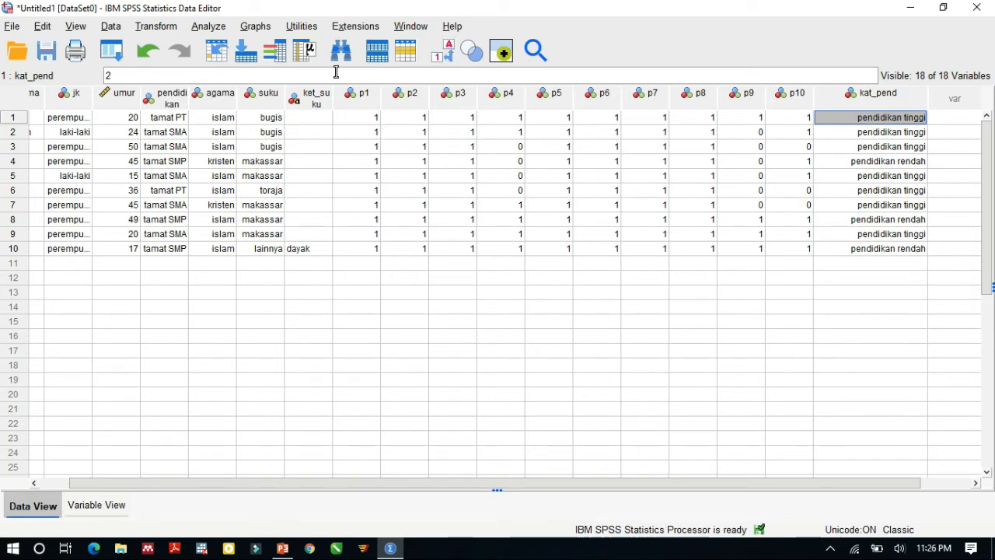
click(447, 52)
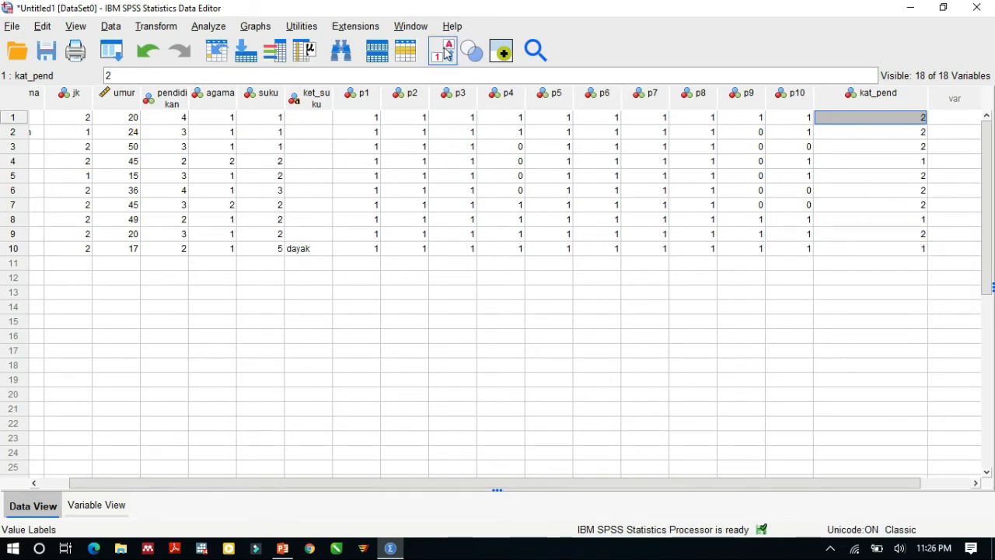
Step: Review the question variables p1 through p10 in the variable list and return to the data
click(120, 504)
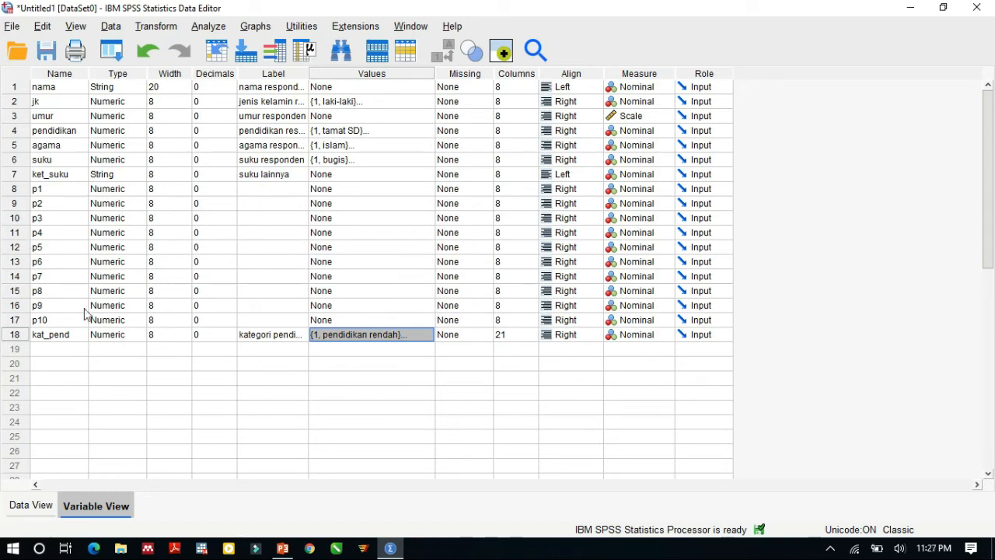
click(64, 193)
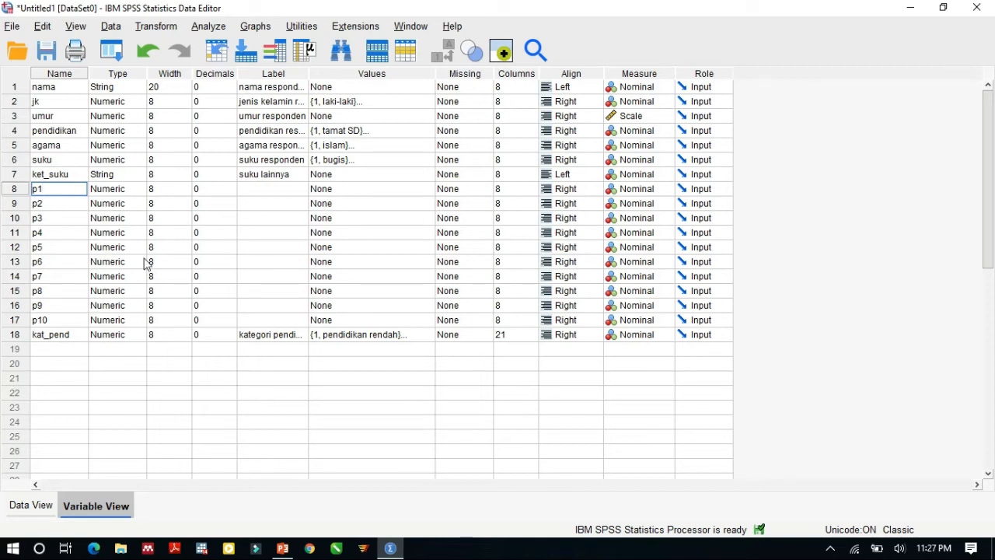
click(32, 506)
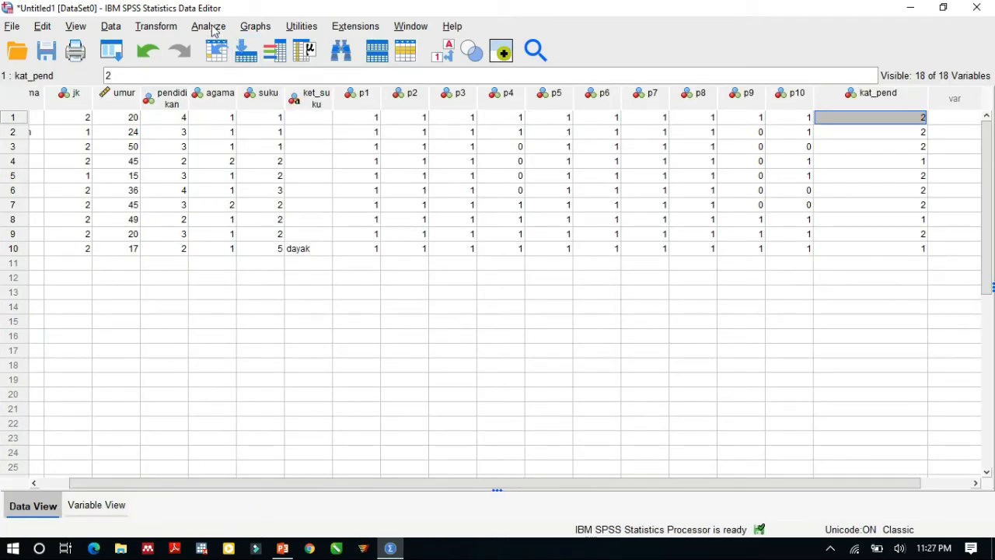
Step: Start a Compute Variable calculation with a numeric expression that begins p1 + p2 + p3 +
click(157, 27)
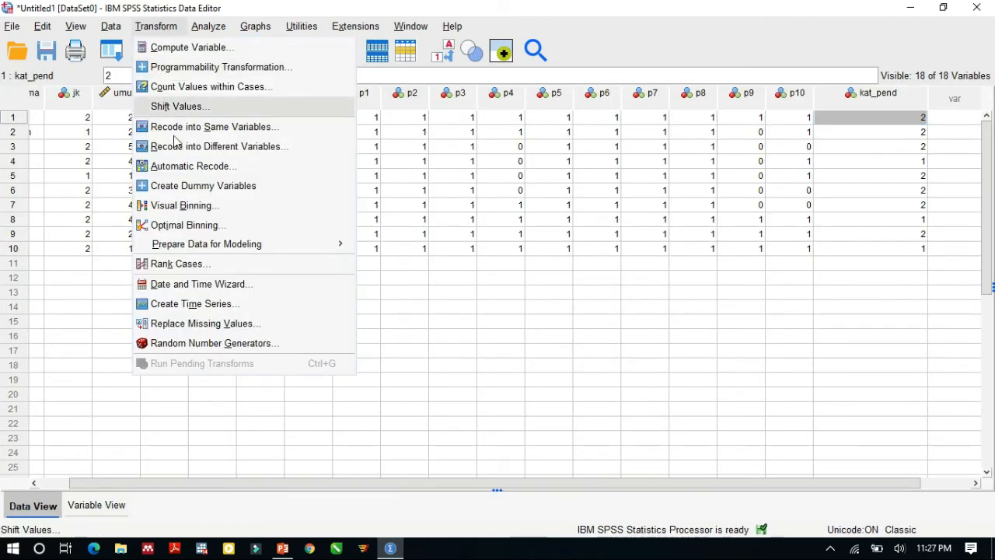
click(217, 51)
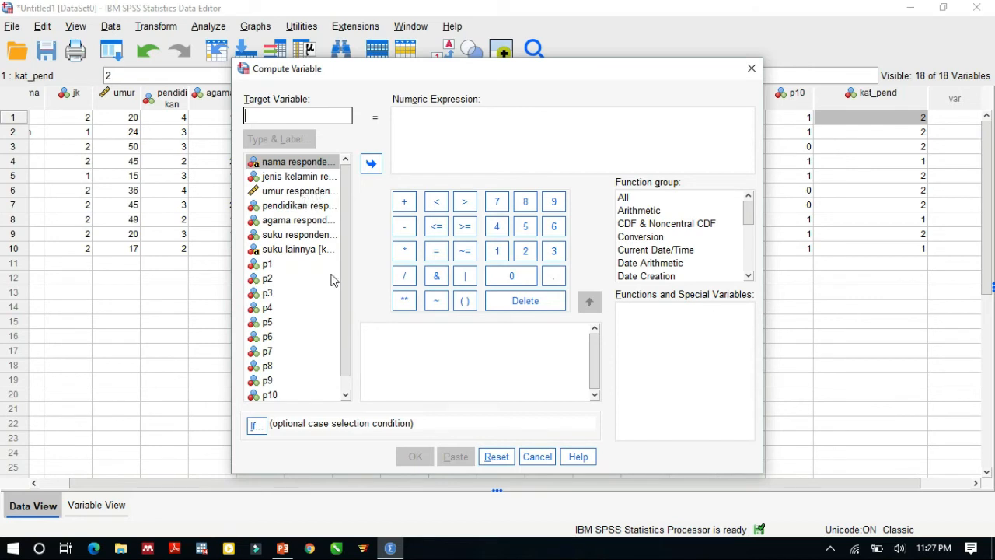
scroll(344, 235, down, 1)
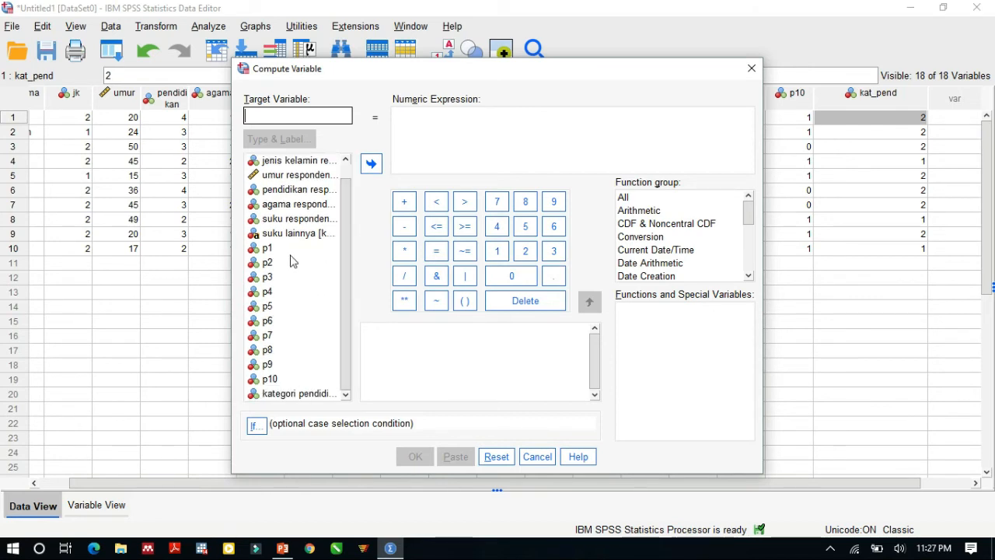
click(267, 248)
click(370, 163)
click(405, 202)
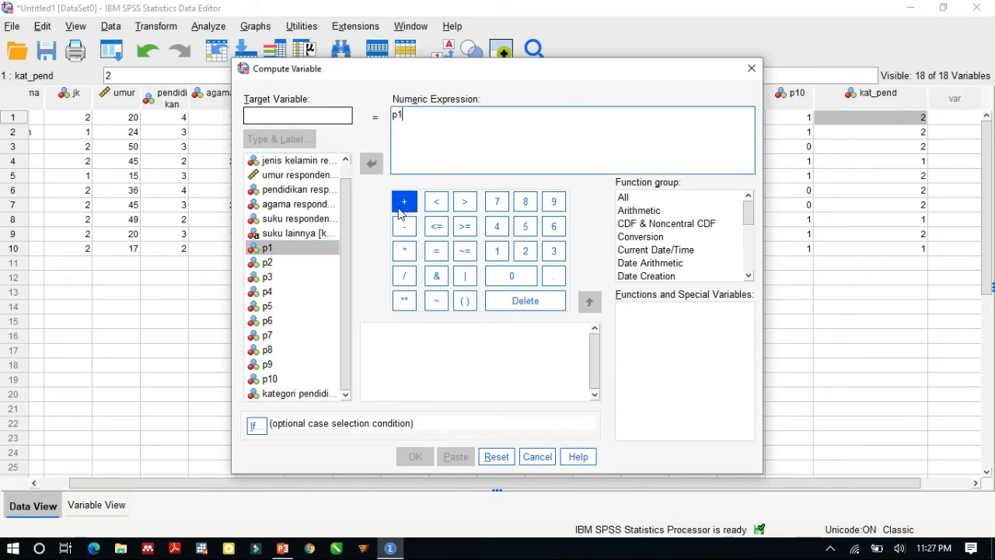
click(291, 263)
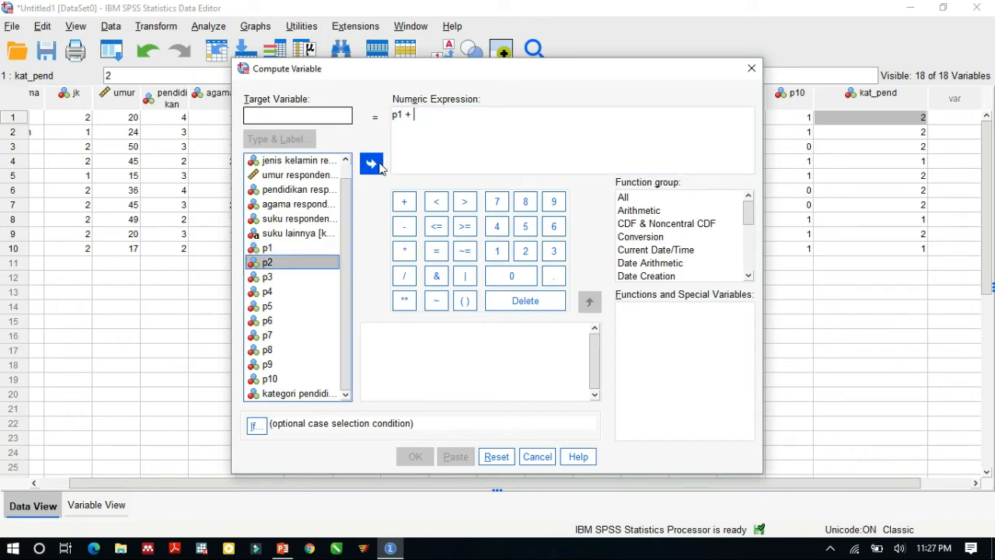
click(371, 163)
click(404, 201)
click(291, 277)
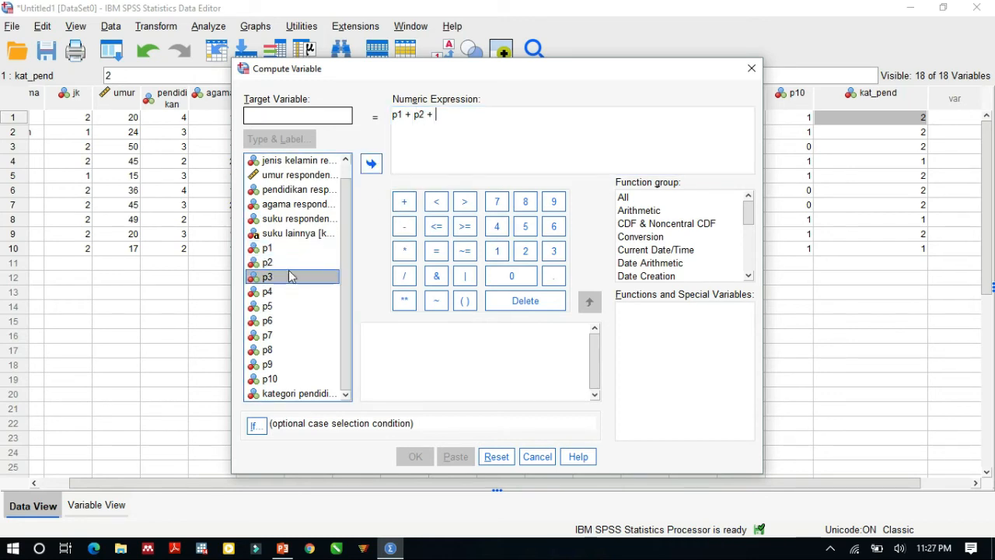
click(372, 167)
click(405, 201)
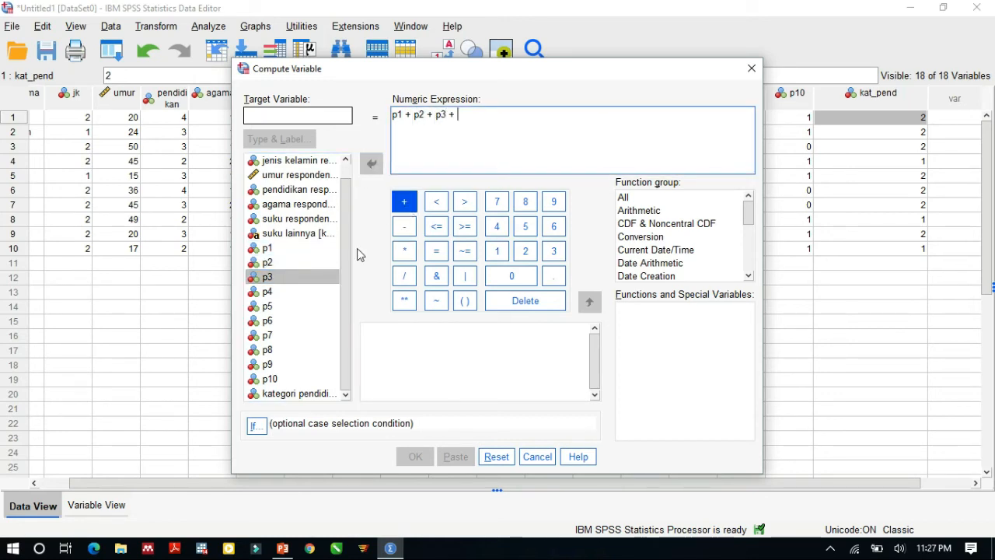
Step: Complete the numeric expression by adding p4 + p5 + p6 + p7 + p8 + p9 + p10 after p3
click(296, 291)
click(372, 164)
click(404, 201)
click(286, 306)
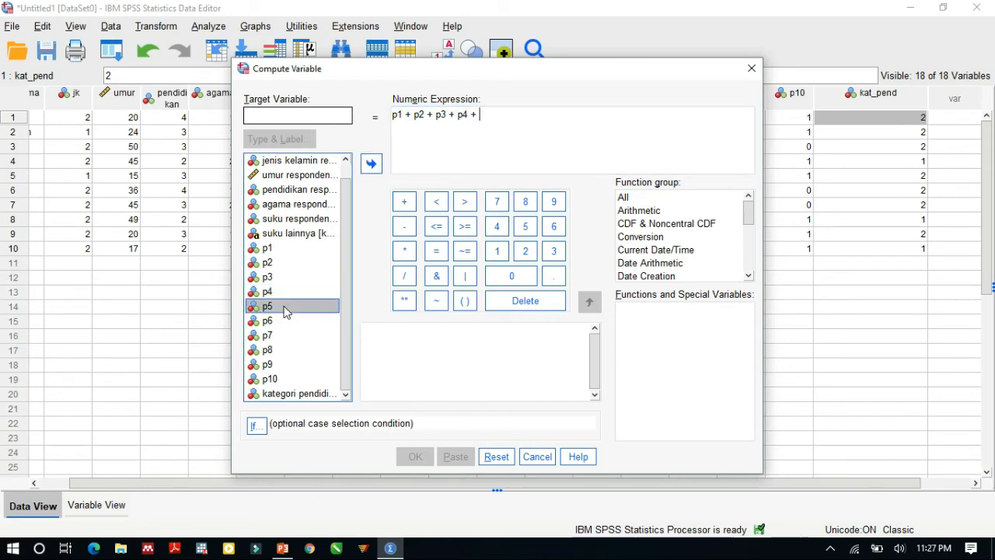
click(374, 166)
click(404, 201)
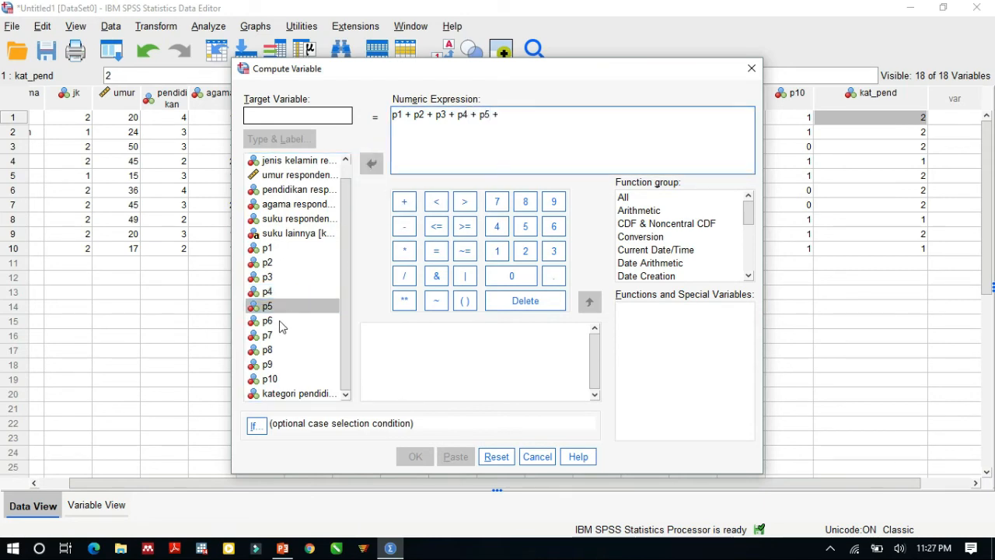
click(284, 320)
click(372, 165)
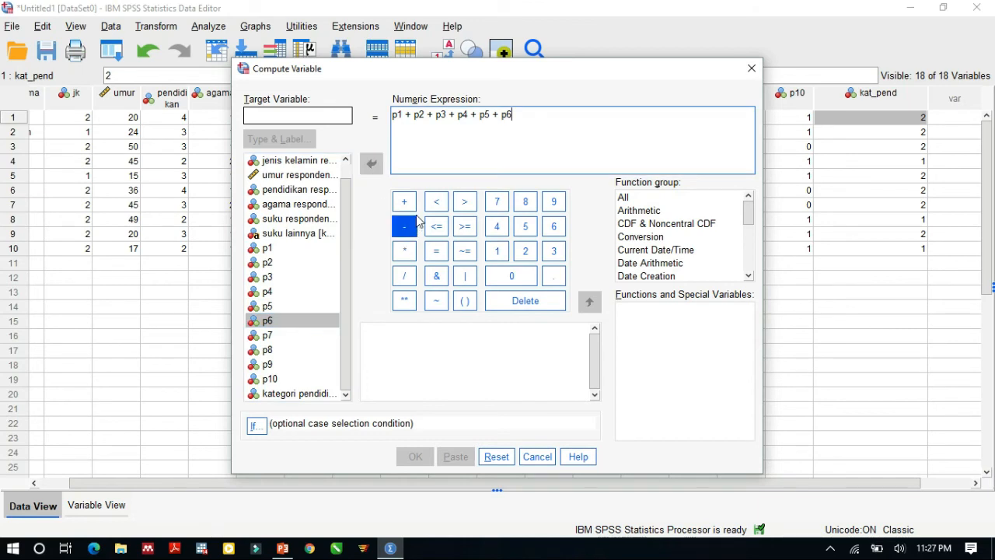
click(405, 201)
click(274, 336)
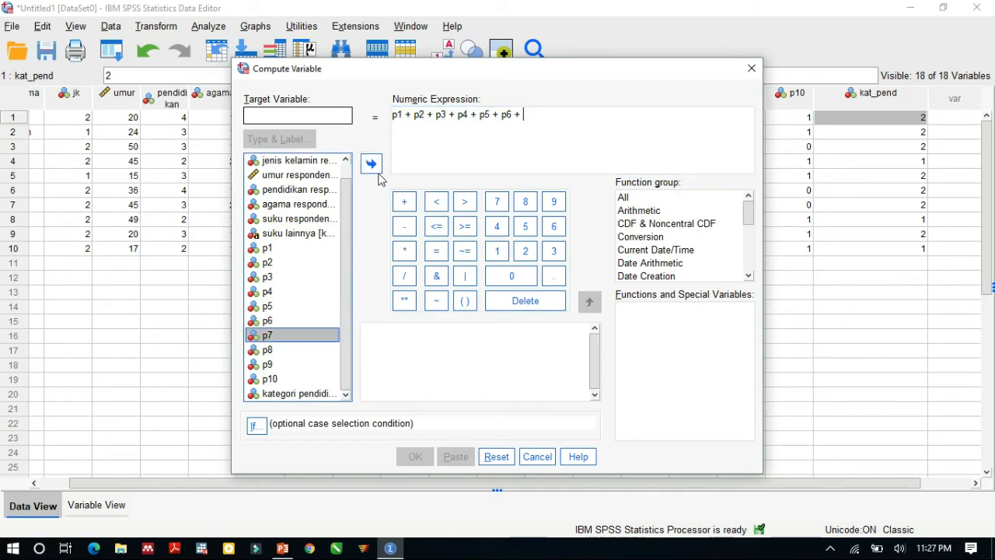
click(372, 165)
click(404, 202)
click(278, 350)
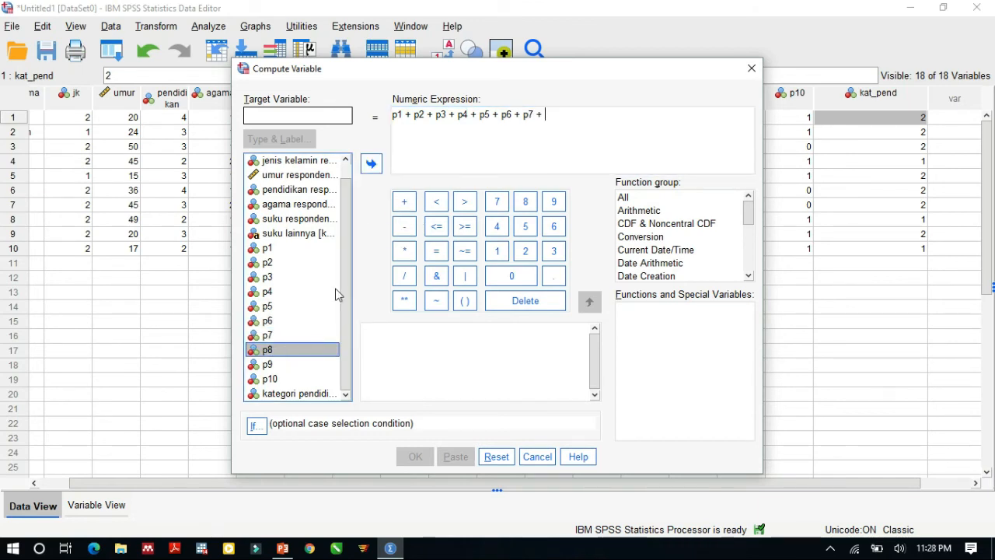
click(371, 165)
click(405, 201)
click(273, 364)
click(371, 165)
click(404, 201)
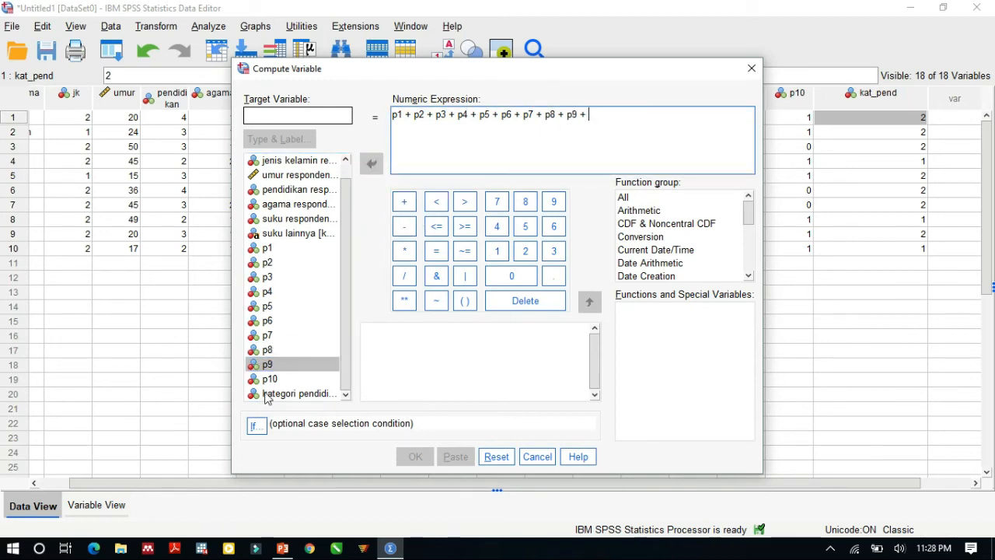
click(280, 380)
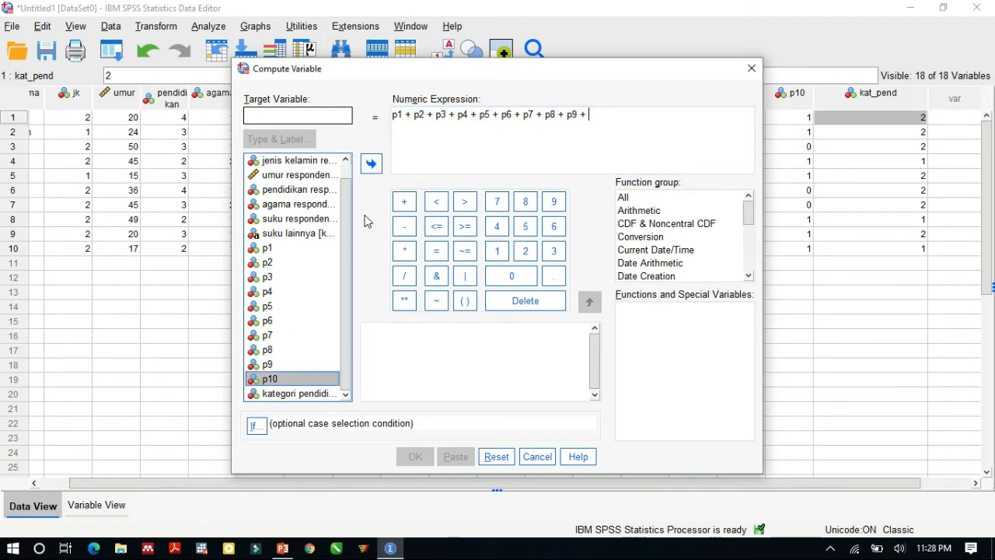
click(371, 165)
Step: Name the target variable tot_peng and run the computation
click(294, 118)
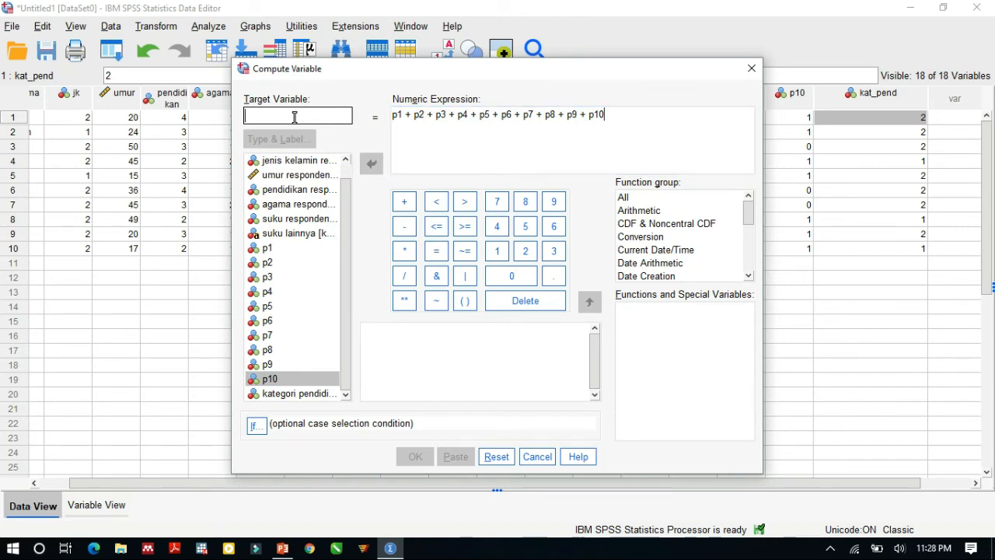
text(k)
key(BackSpace)
text(k)
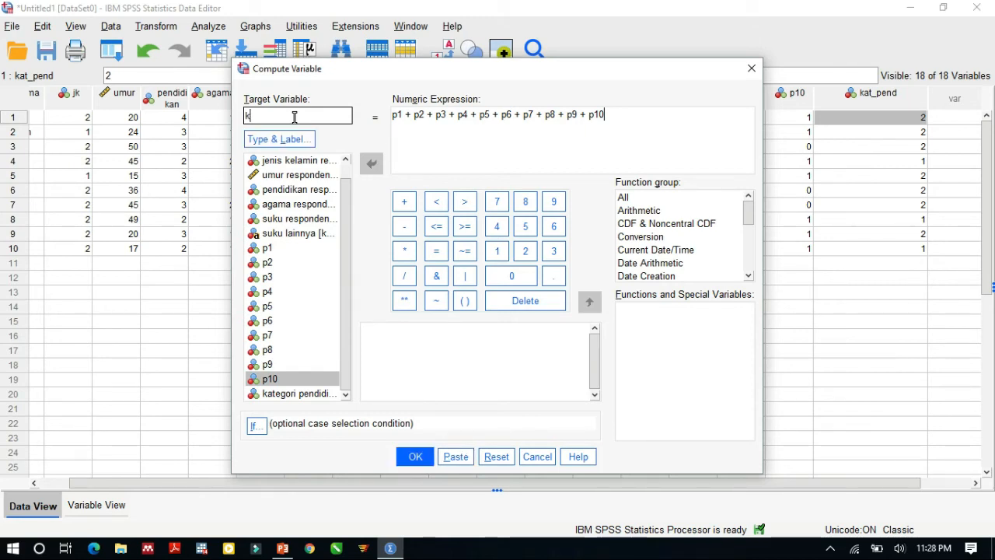
text(at)
key(BackSpace)
text(r)
key(BackSpace)
text(tot_pengt)
click(415, 459)
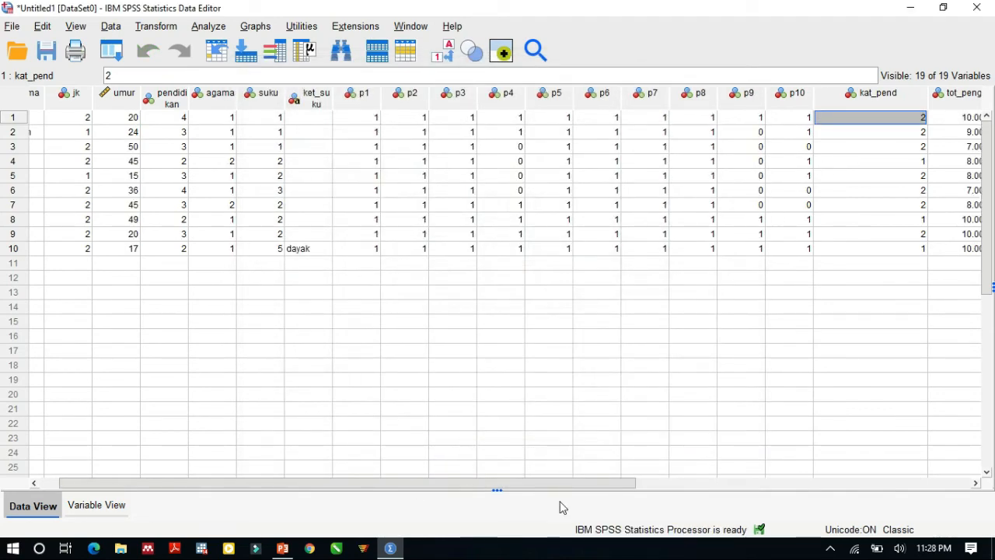
Step: Narrow the kat_pend column to a width of 10 and widen the tot_peng column to 13 in the data
drag(560, 484, 726, 486)
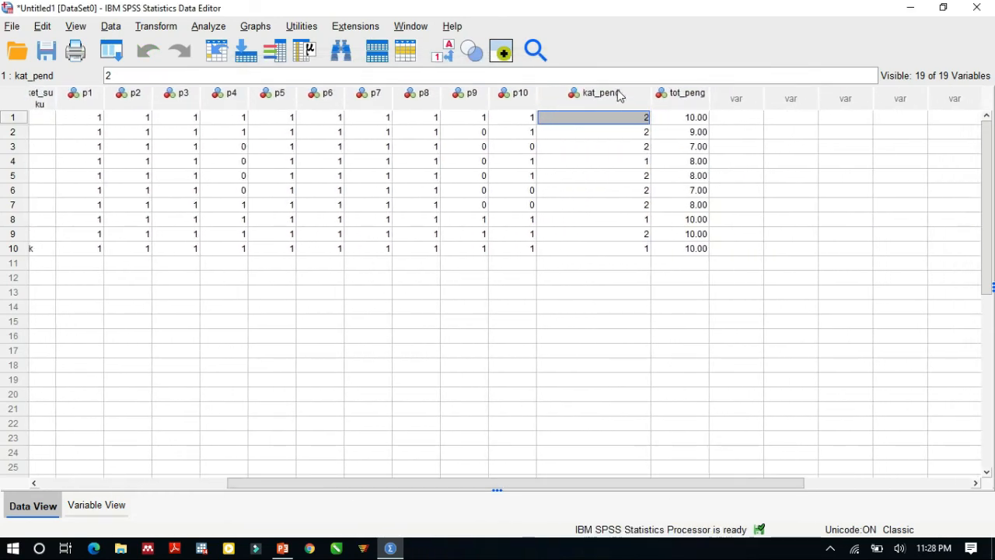
double_click(642, 95)
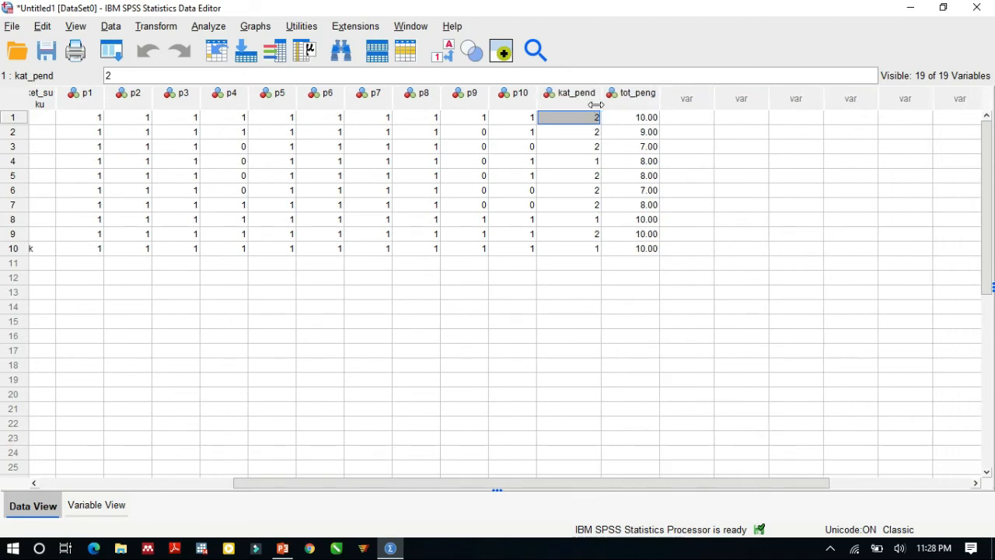
double_click(653, 92)
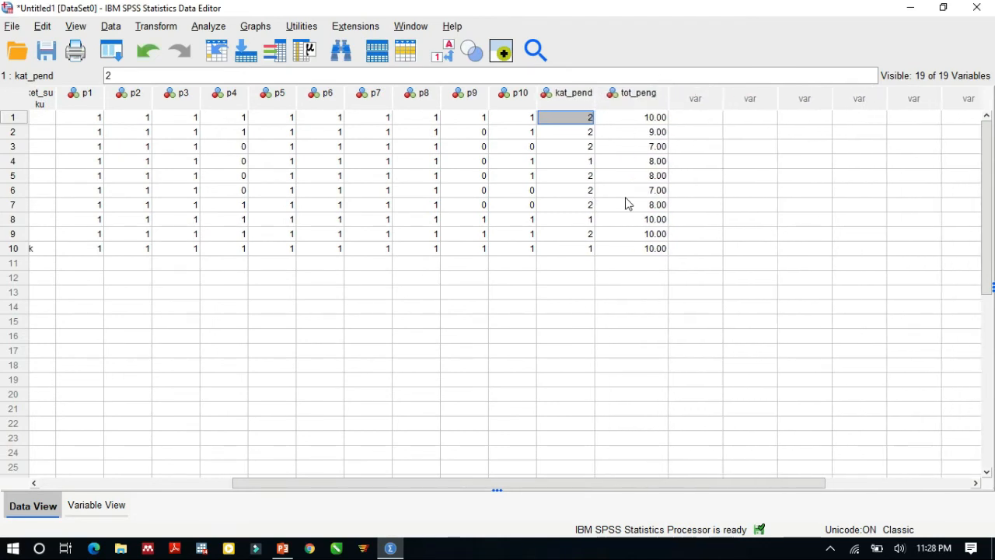
click(642, 97)
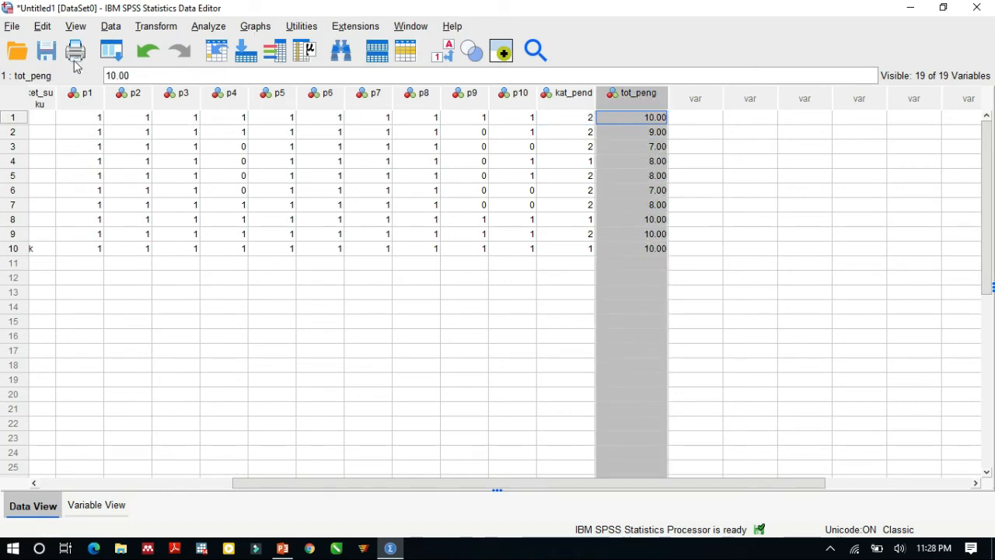
click(79, 121)
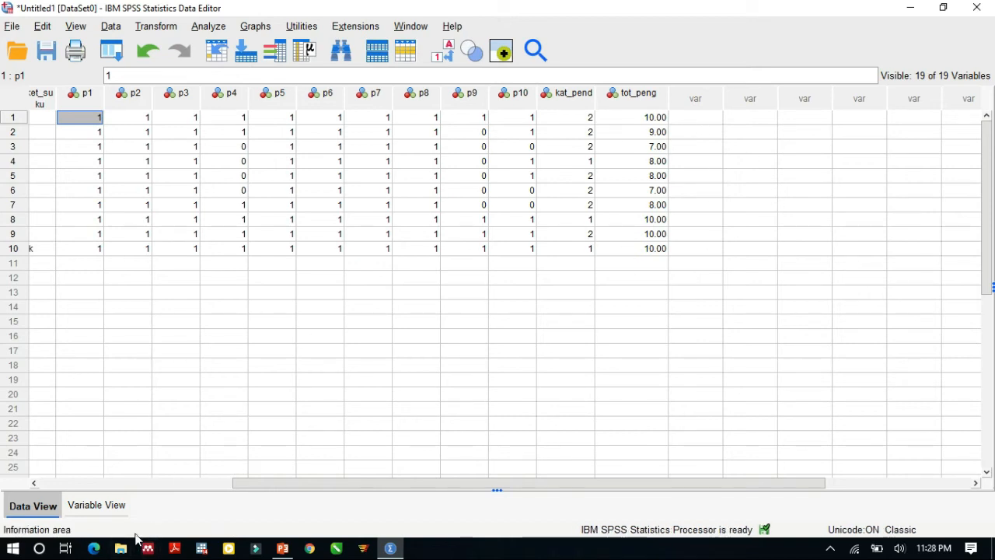
Step: Set the decimals of tot_peng to 0 in the variable list and return to its values in the data
click(111, 513)
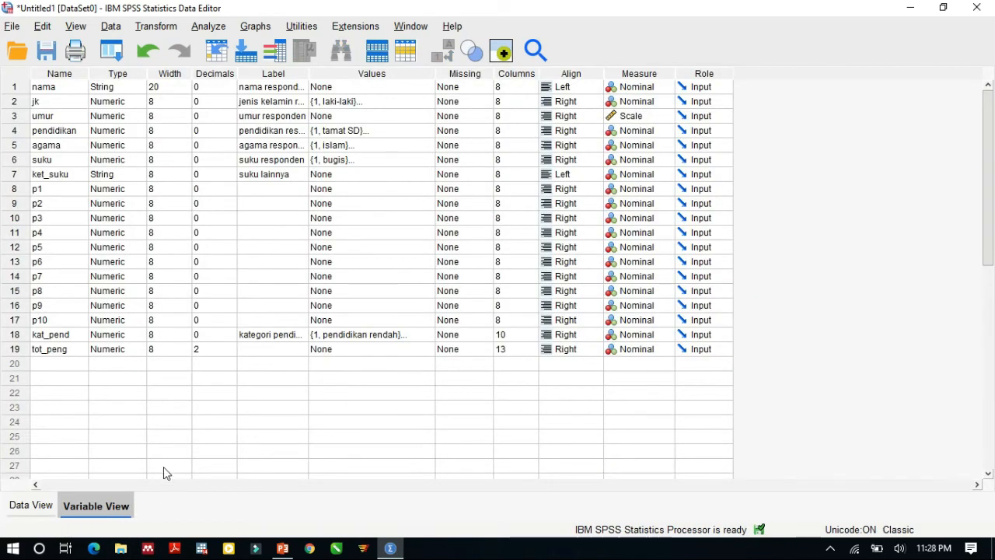
click(233, 349)
click(231, 352)
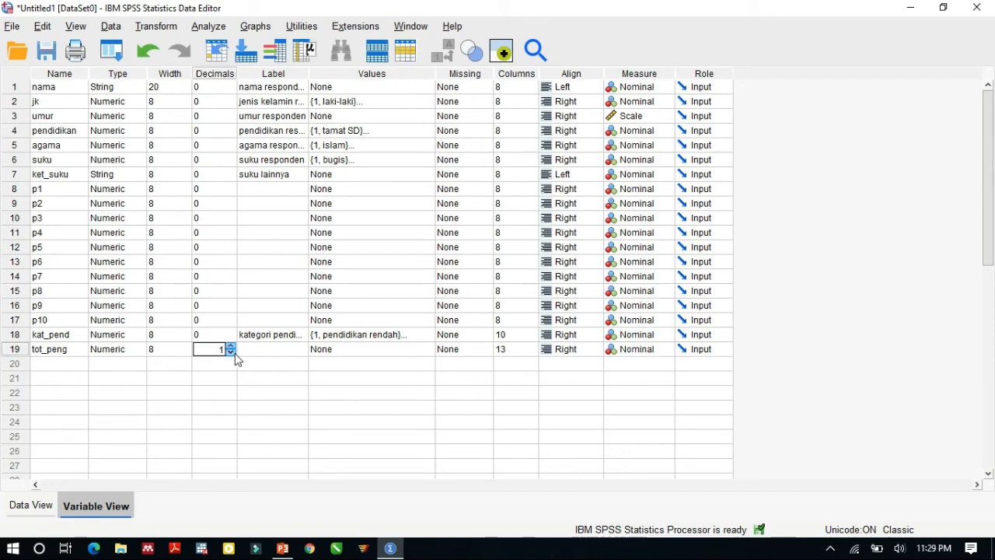
click(31, 505)
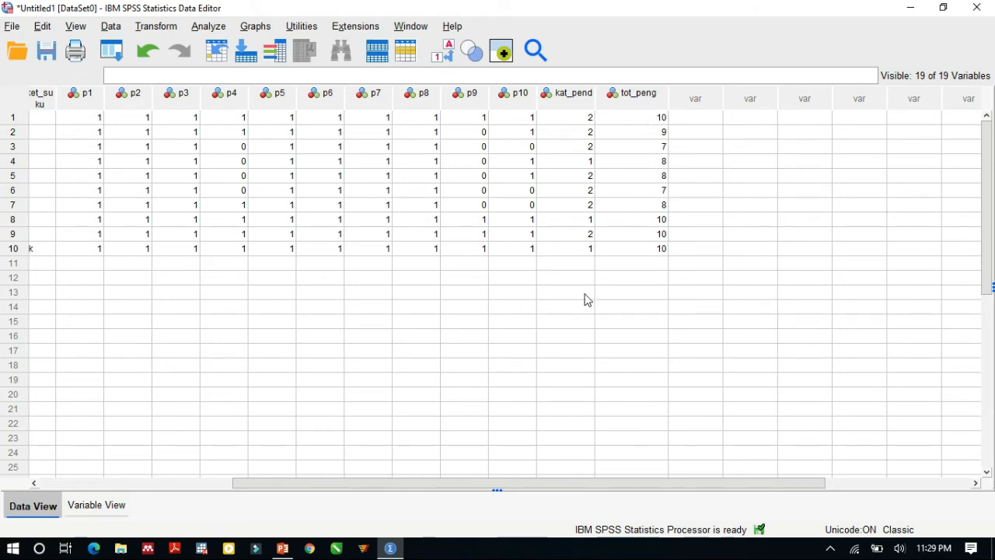
click(666, 193)
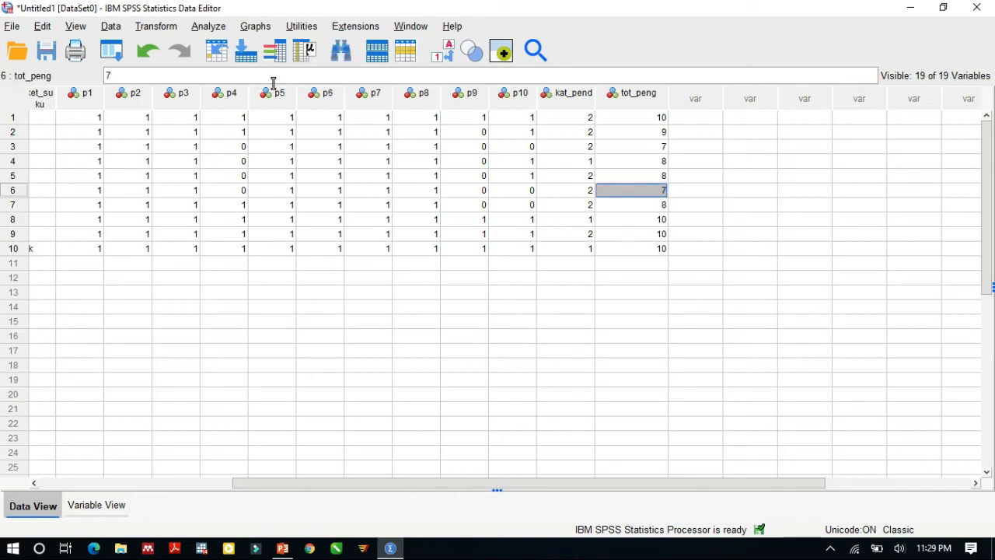
Step: Start a Recode into Different Variables, remove the pendidikan recode and choose tot_peng as the input variable
click(171, 31)
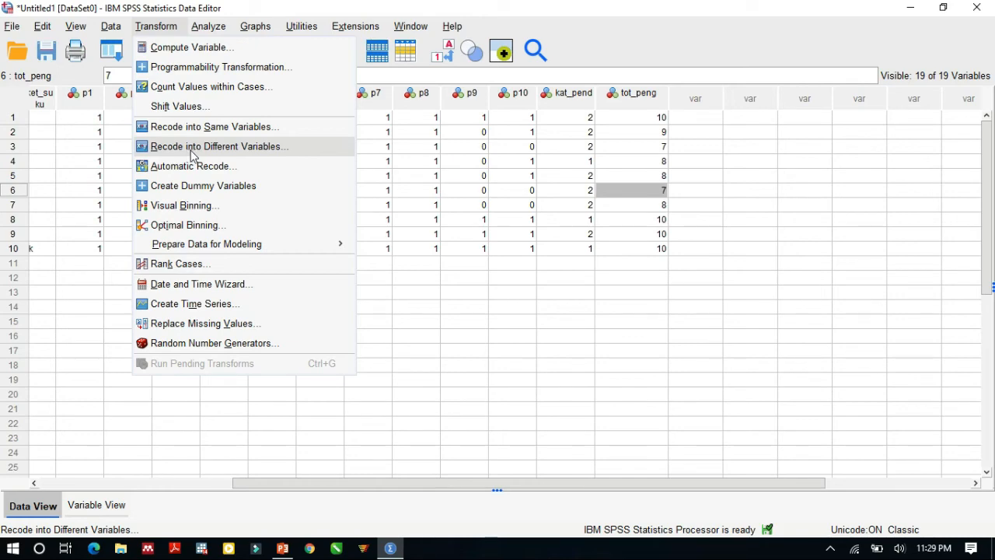
click(195, 147)
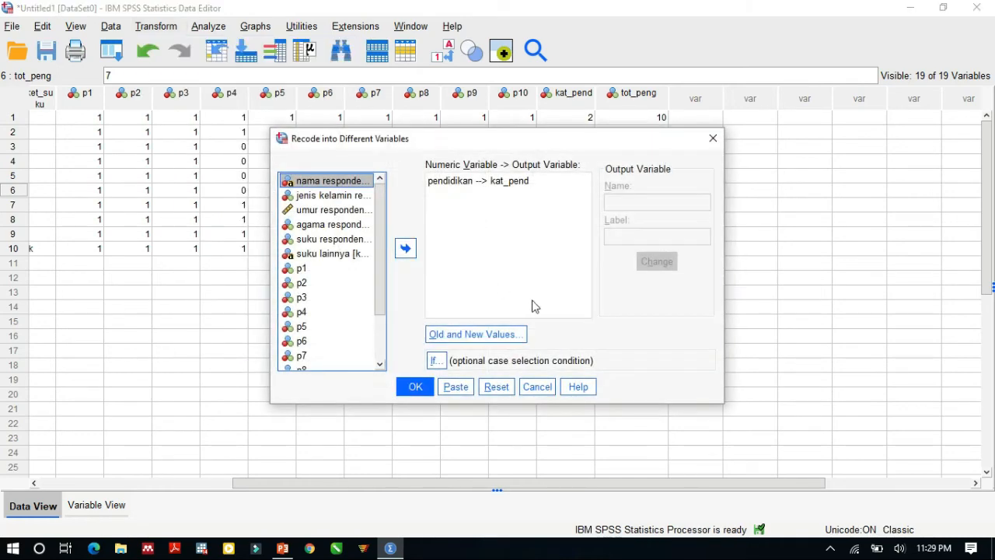
click(523, 184)
click(405, 248)
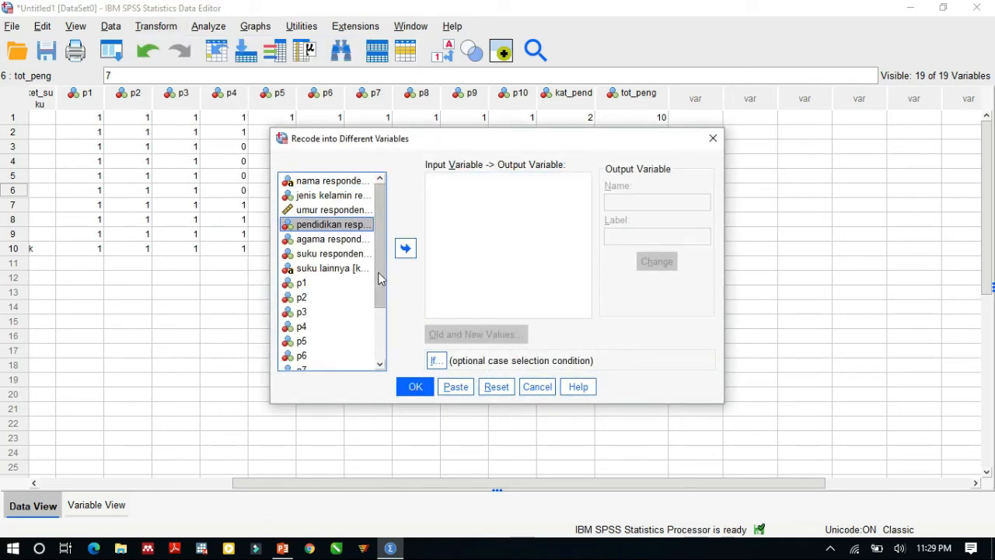
drag(381, 305, 378, 374)
click(315, 363)
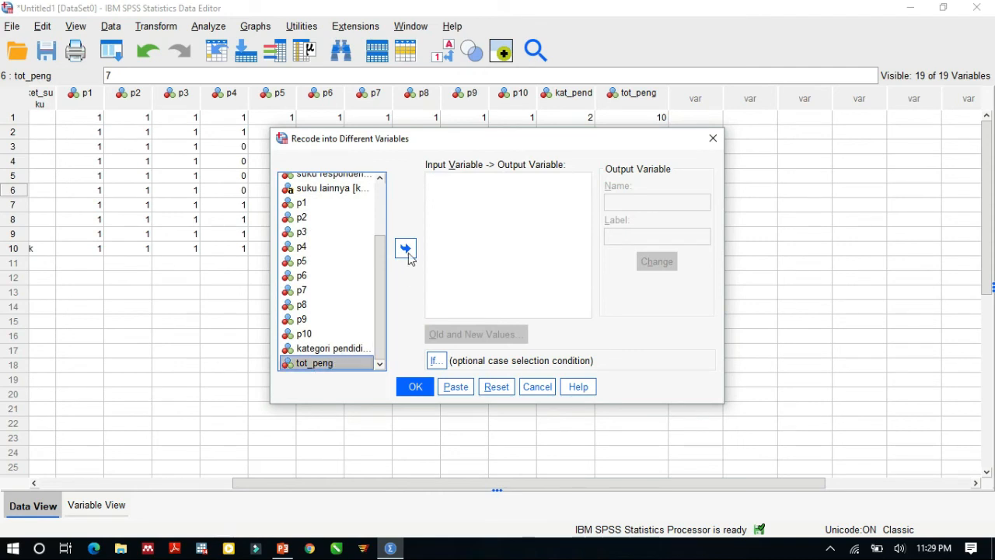
click(405, 248)
Step: Assign the output variable kat_pengt with the label "kategori pengetahuan" to tot_peng and open its old and new values
click(644, 202)
text(k)
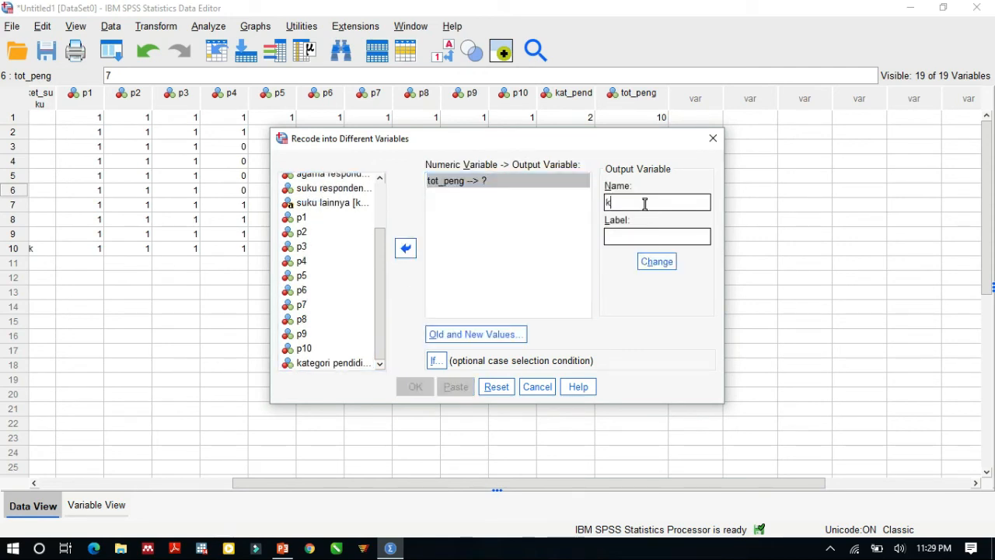
text(at_pengt)
click(649, 239)
text(kategori )
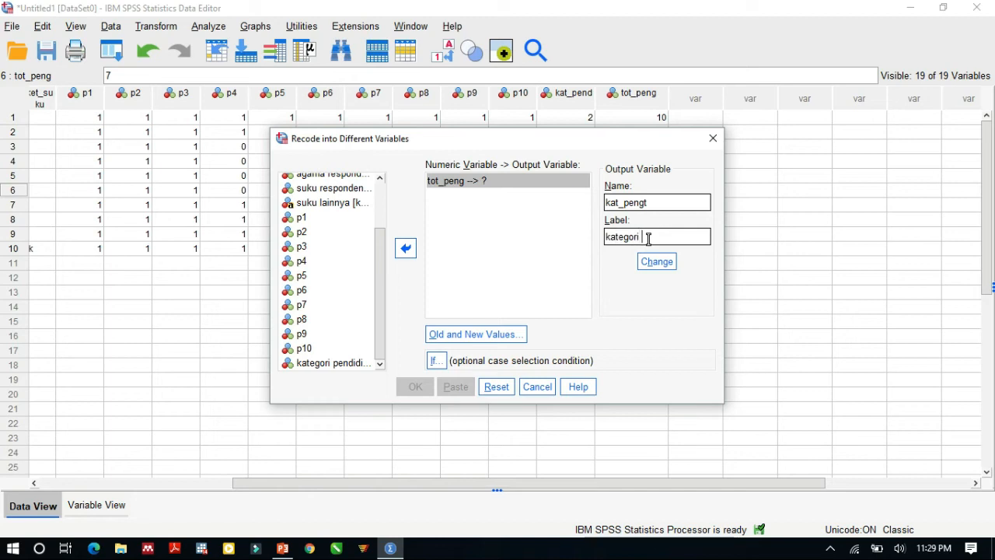
text(pengetahuan)
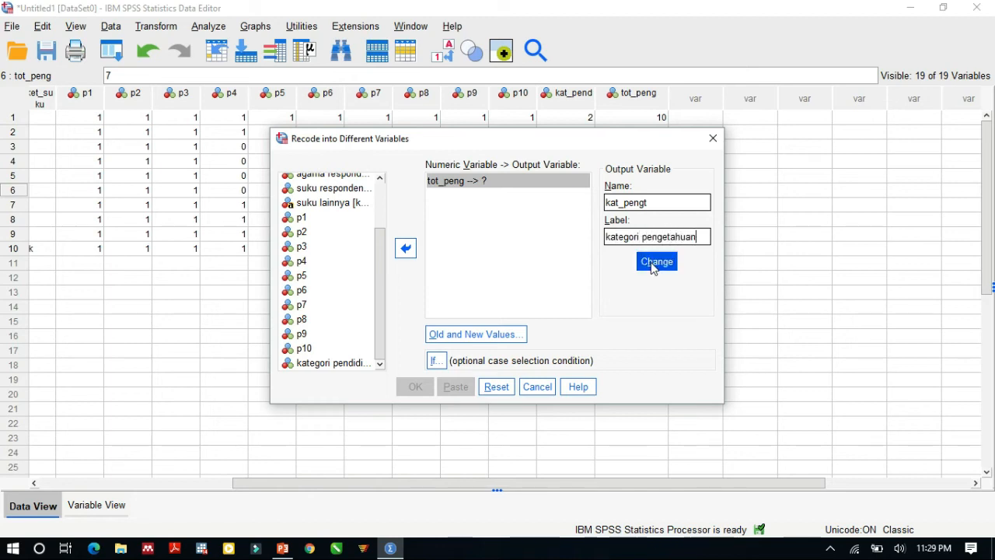
click(656, 261)
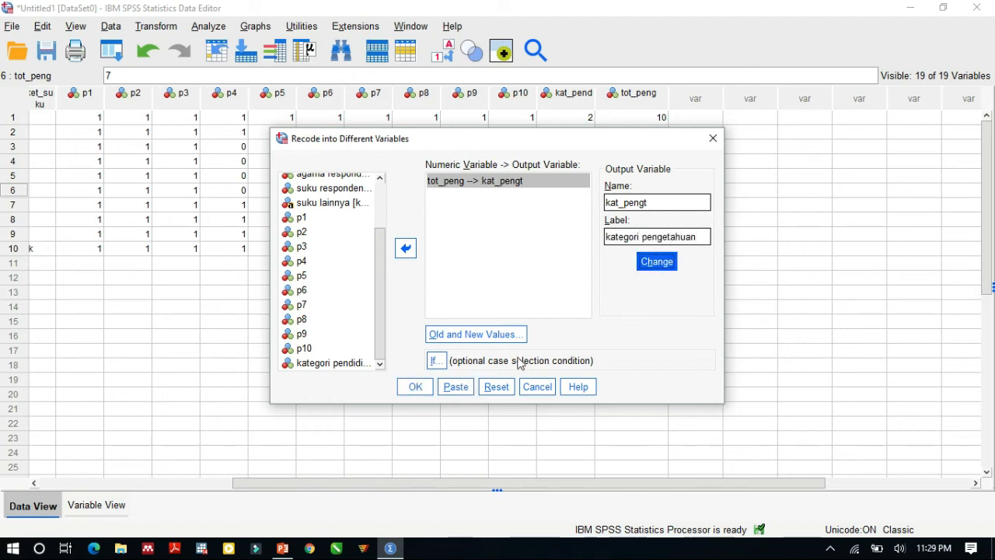
click(470, 336)
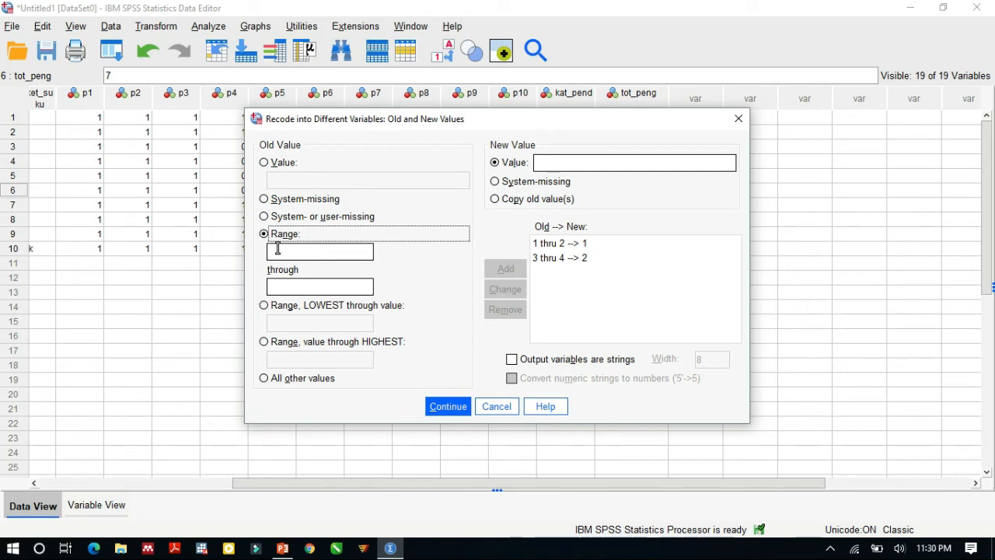
click(286, 288)
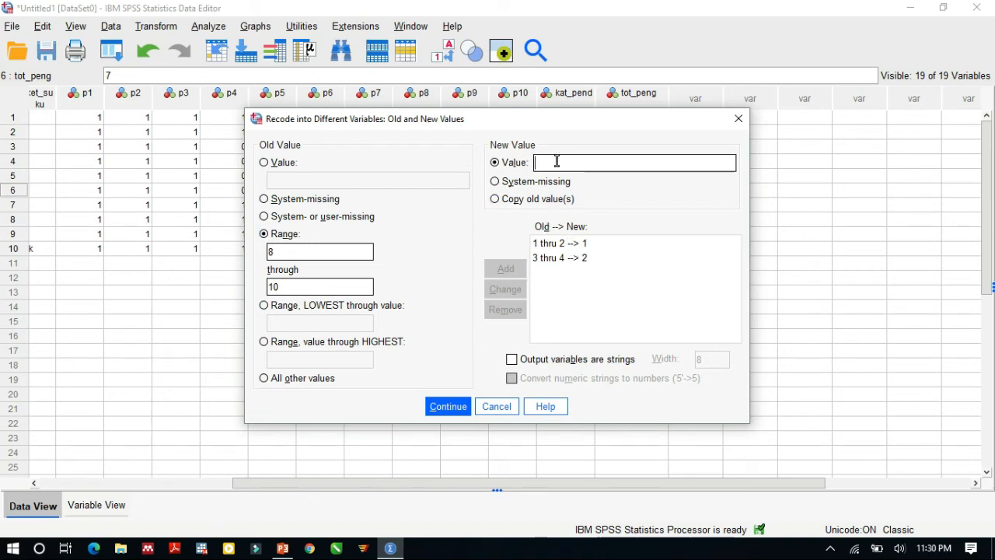
text(2)
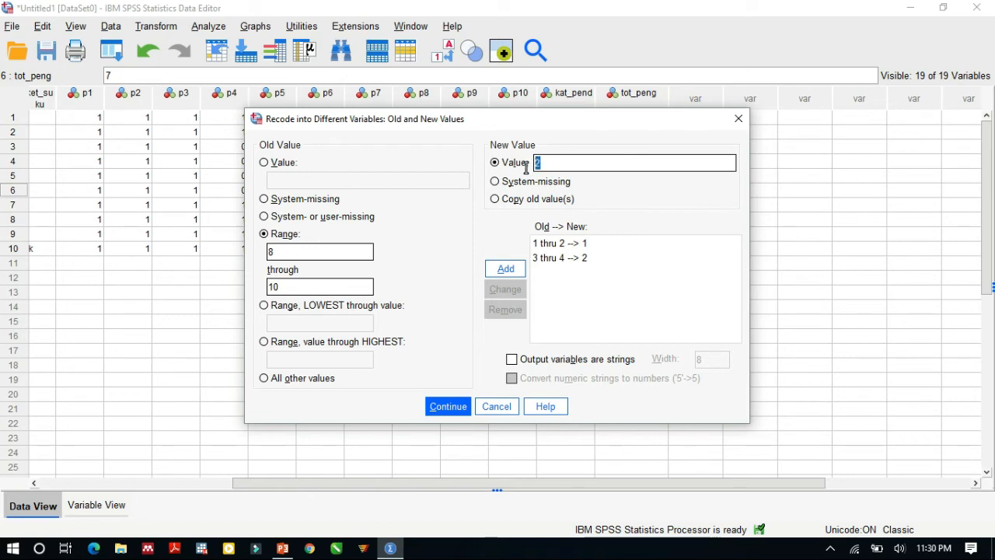
key(BackSpace)
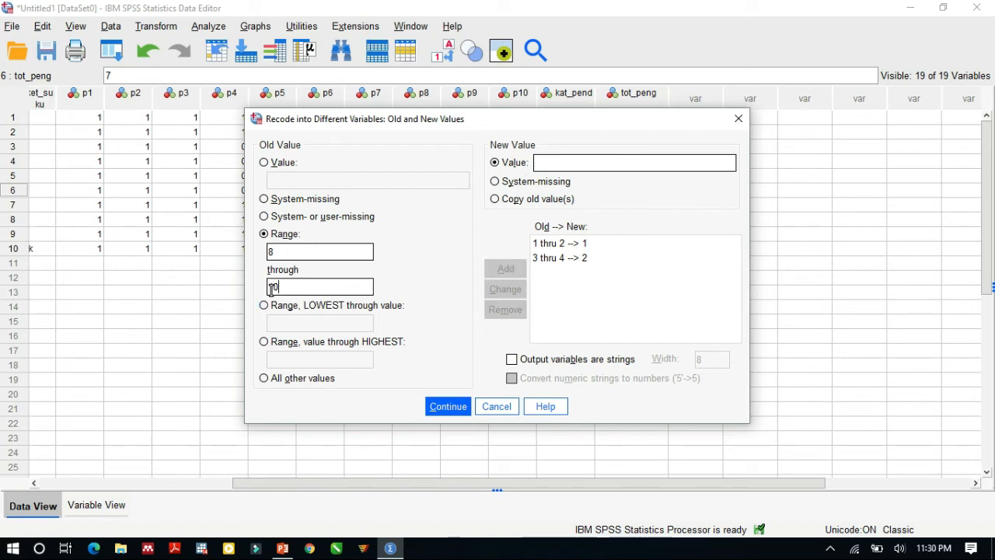
drag(274, 287, 262, 291)
key(BackSpace)
double_click(298, 251)
drag(506, 121, 497, 167)
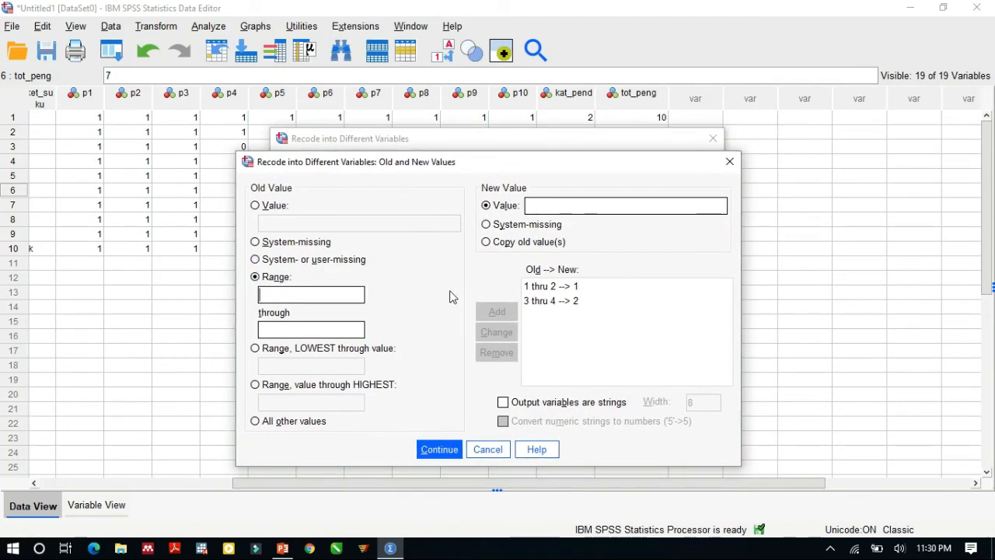
drag(407, 164, 411, 125)
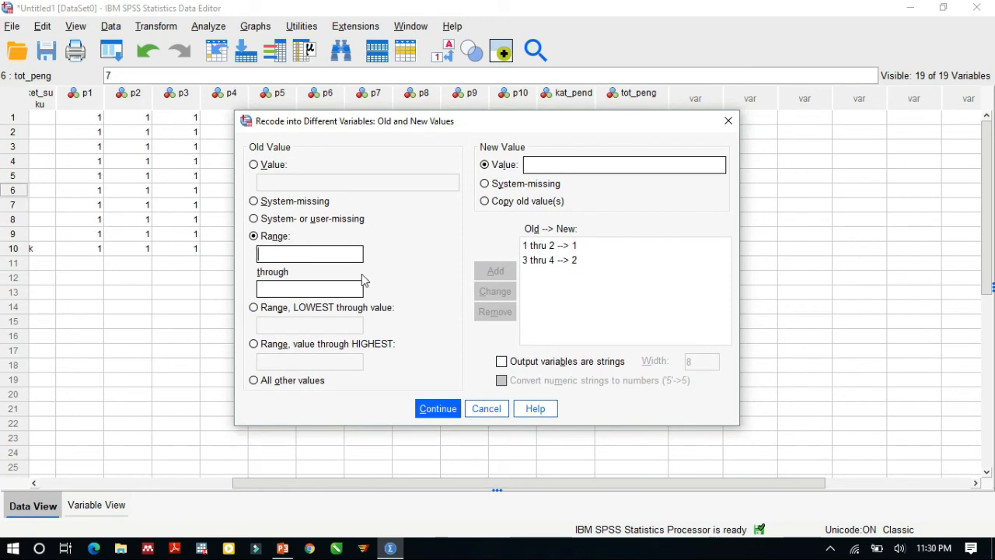
drag(490, 123, 486, 108)
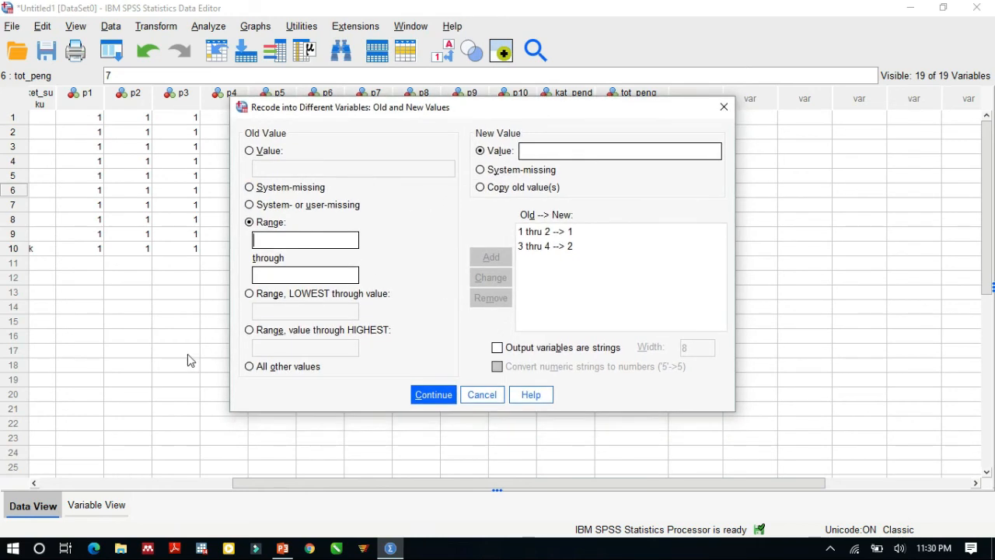
click(284, 300)
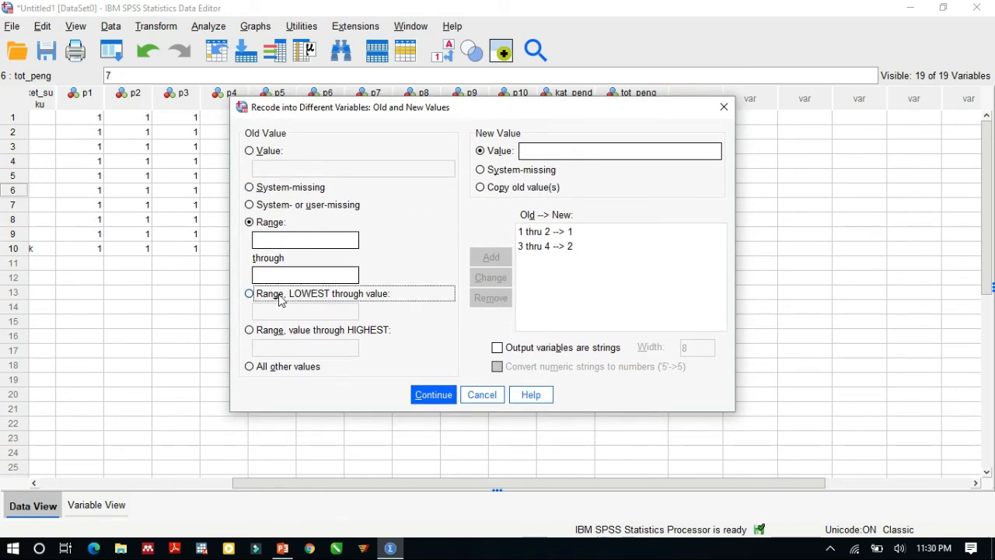
click(280, 310)
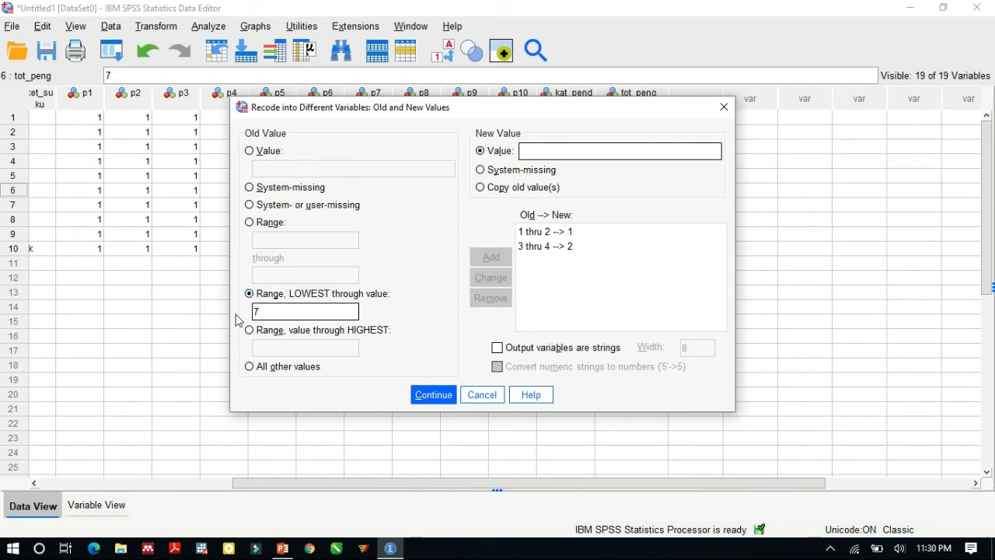
click(538, 151)
text(1)
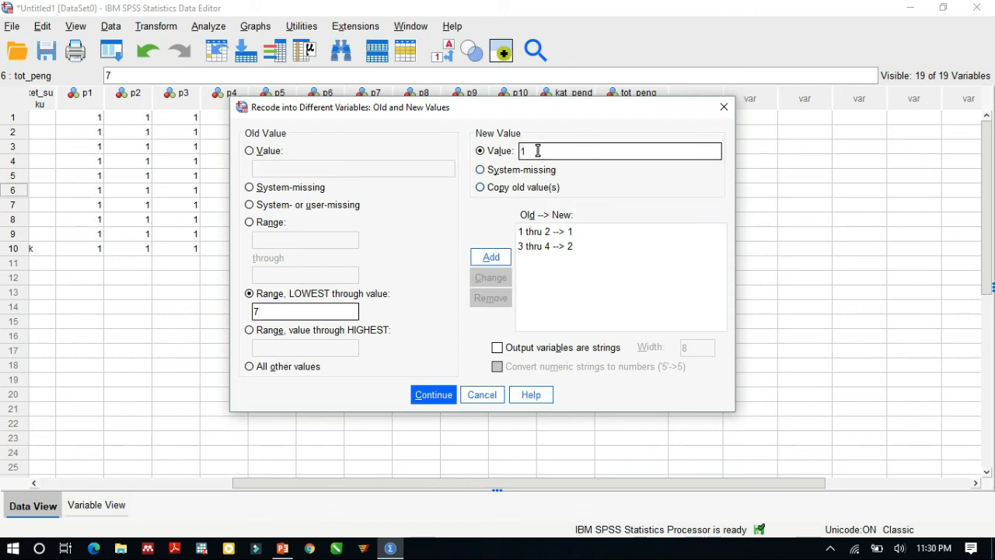
Step: Remove the two leftover recode rules, 3 thru 4 --> 2 and 1 thru 2 --> 1, from the old and new values
click(564, 249)
click(488, 298)
click(537, 233)
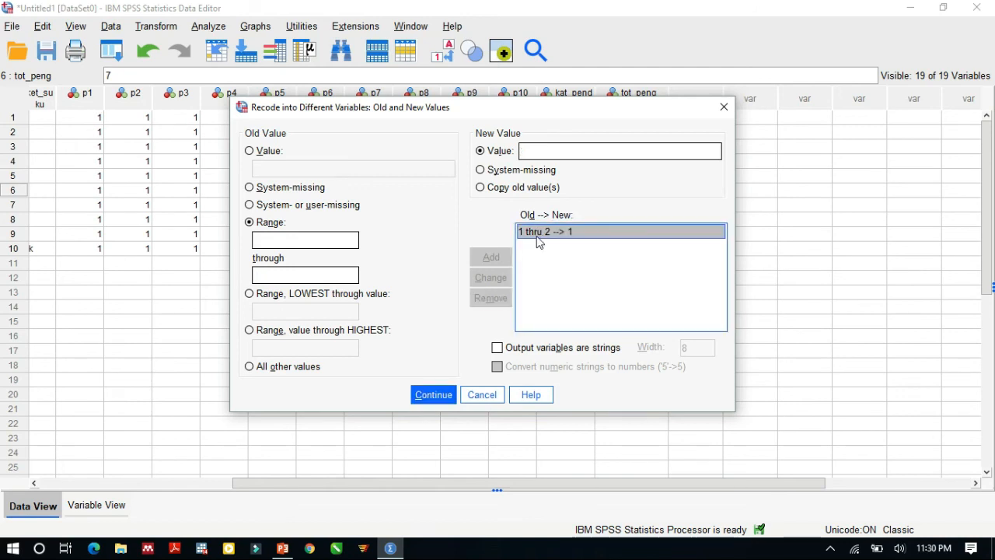
click(491, 298)
Step: Add a recode rule that turns the range from the lowest value through 7 into the new value 1
click(279, 310)
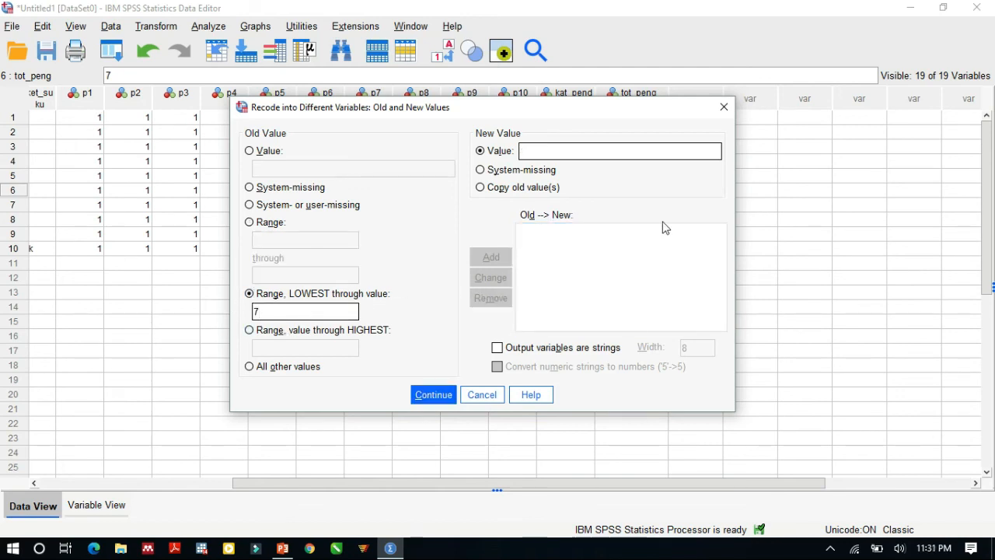
text(1)
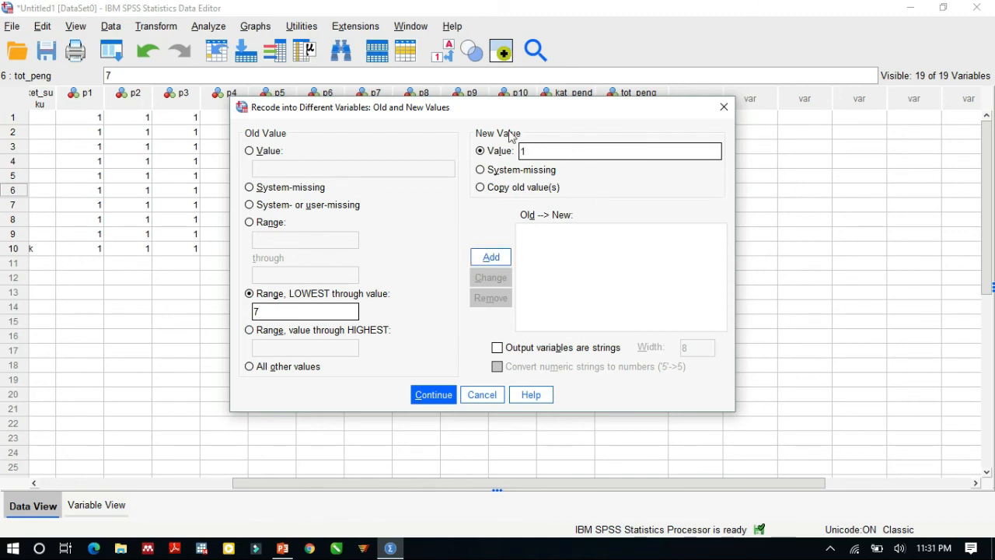
click(490, 264)
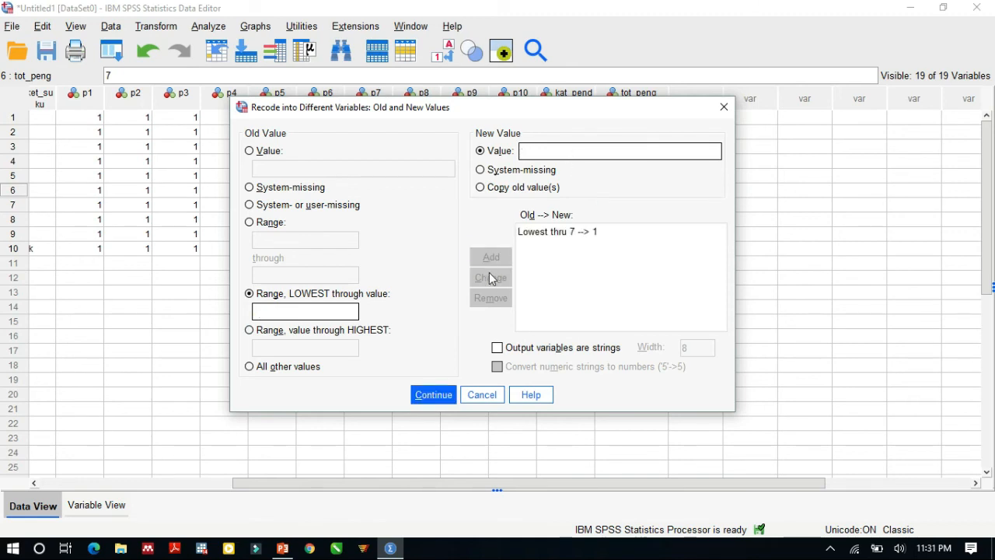
Step: Add a rule recoding the range 8 through 10 to 2, and run the recode of tot_peng into kat_pengt
click(268, 222)
text(8)
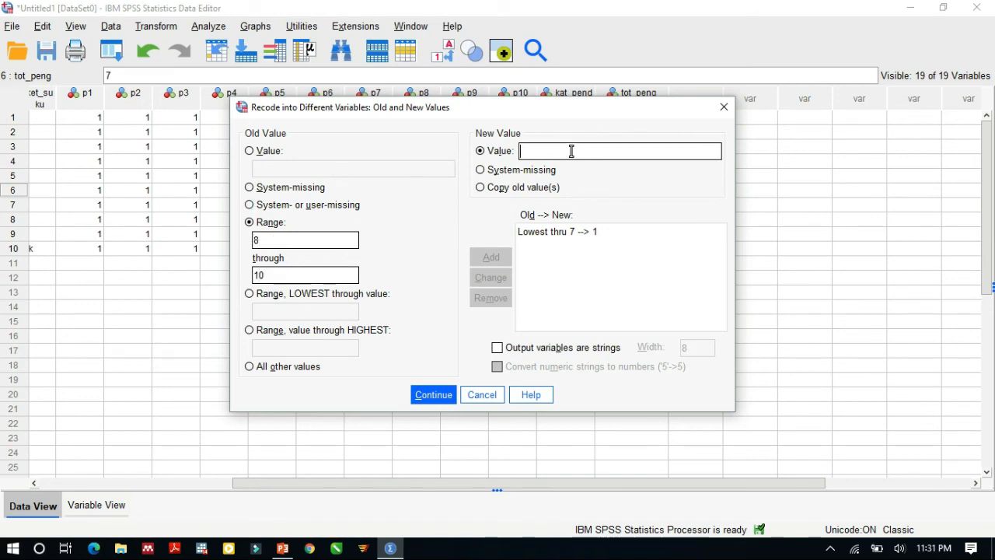
text(2)
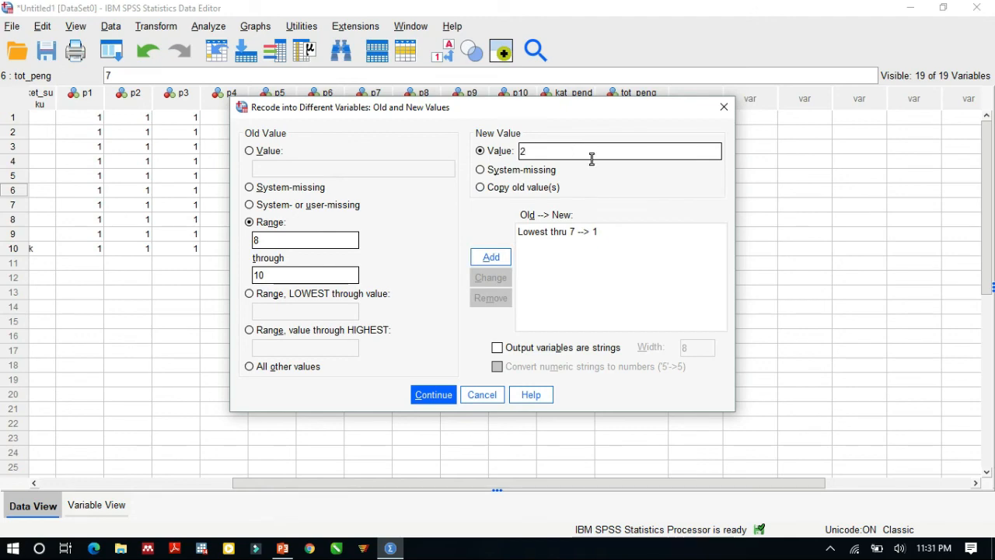
click(492, 258)
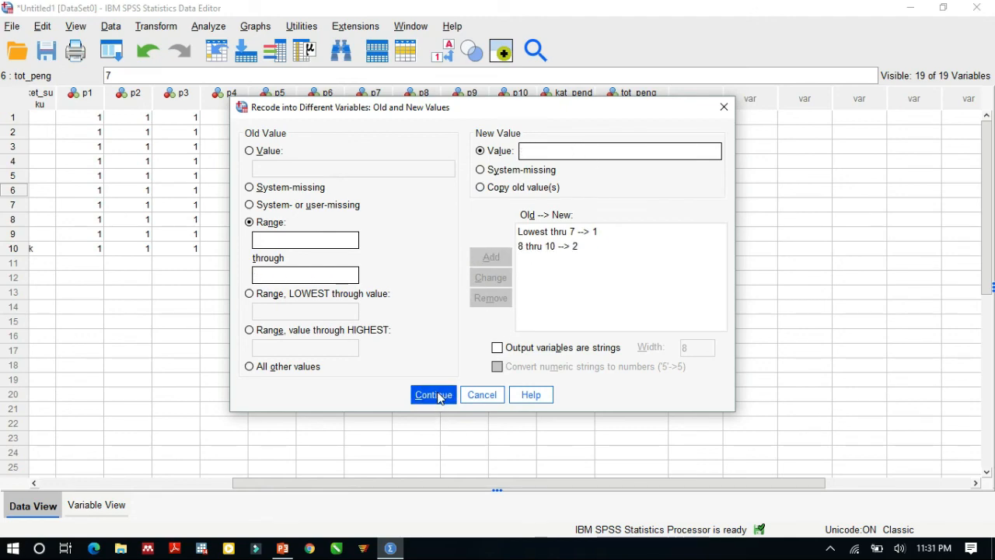
click(440, 396)
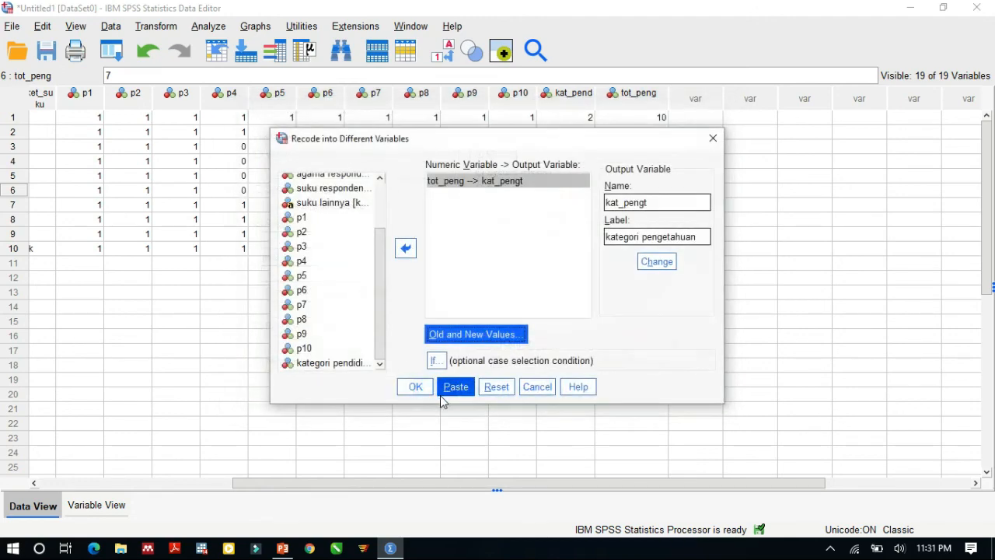
click(415, 386)
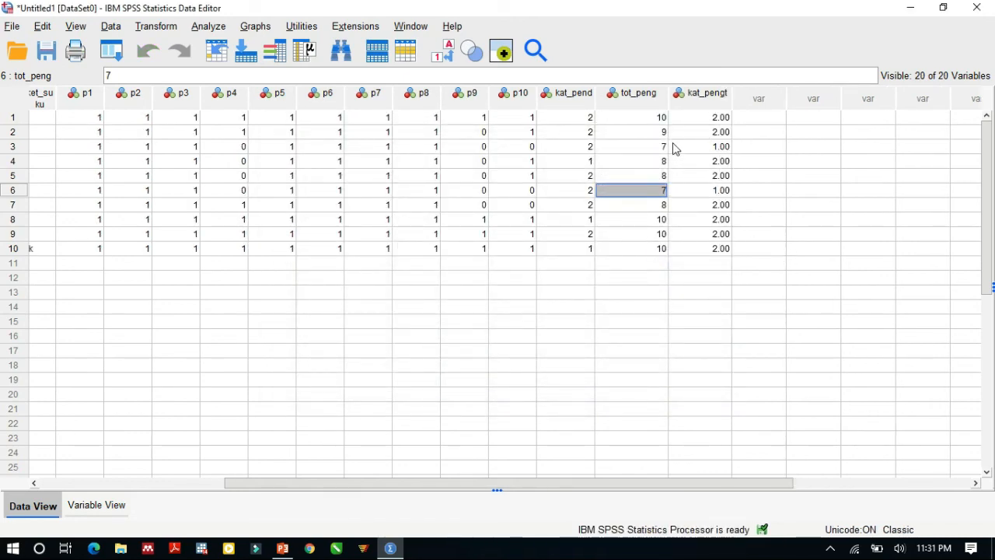
Step: Compare the tot_peng scores with their kat_pengt codes in the first four cases
click(715, 121)
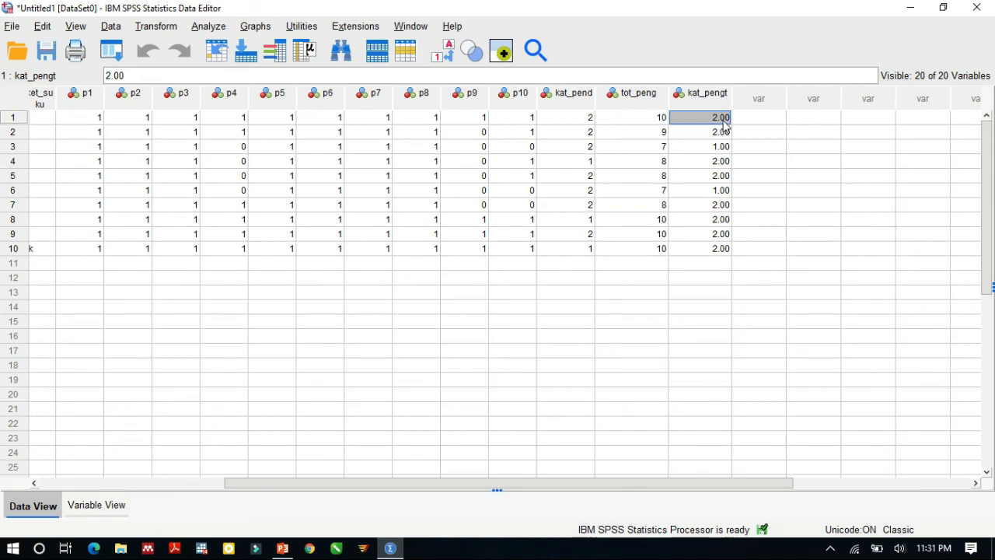
click(655, 122)
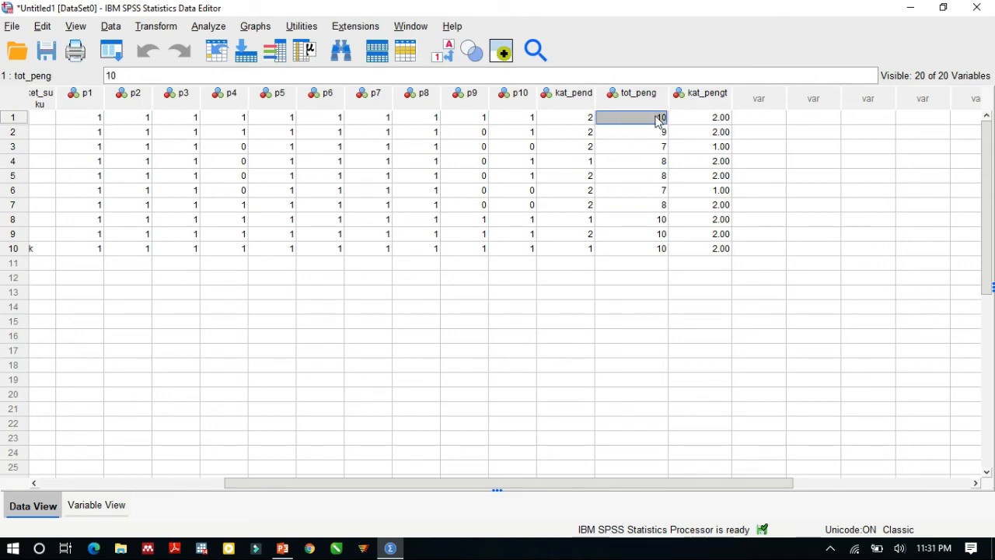
click(723, 123)
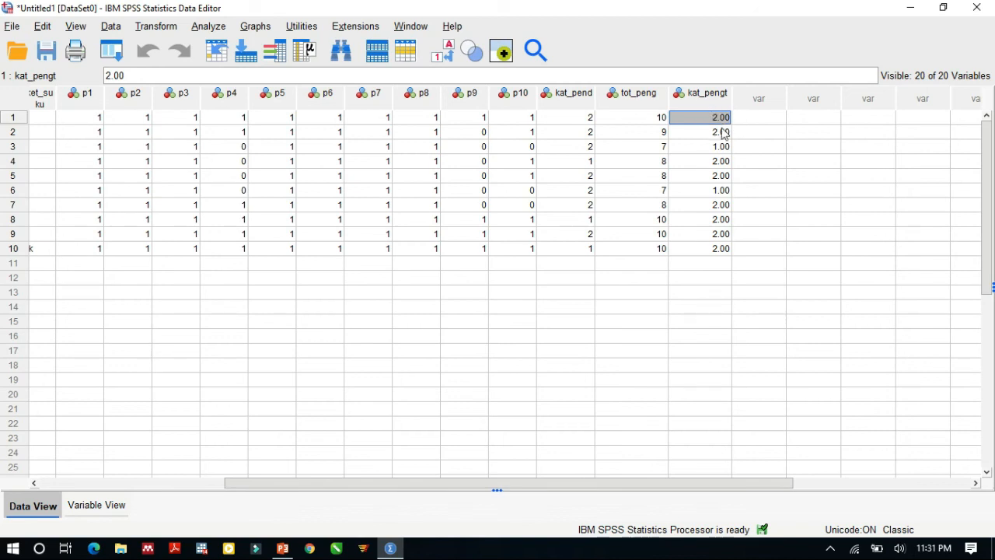
click(656, 133)
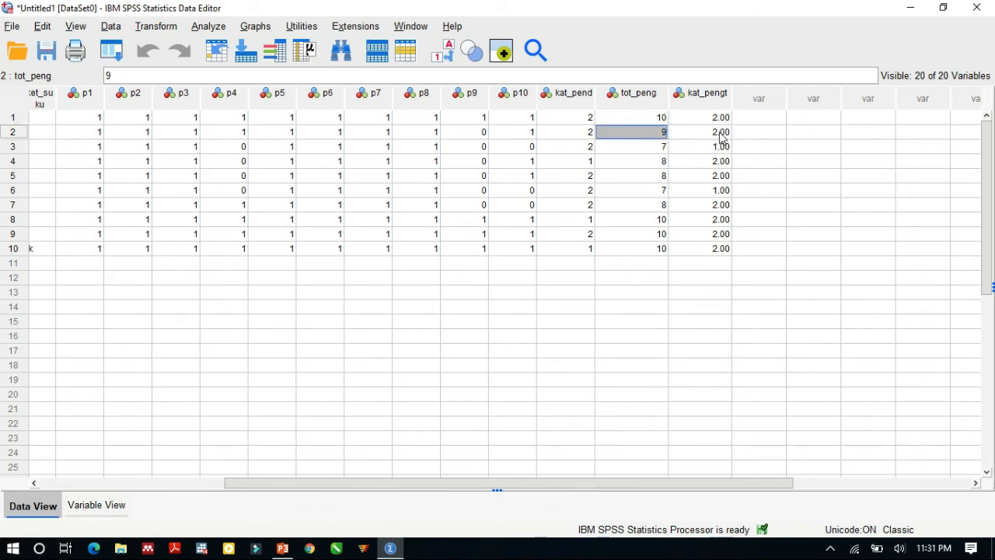
click(648, 148)
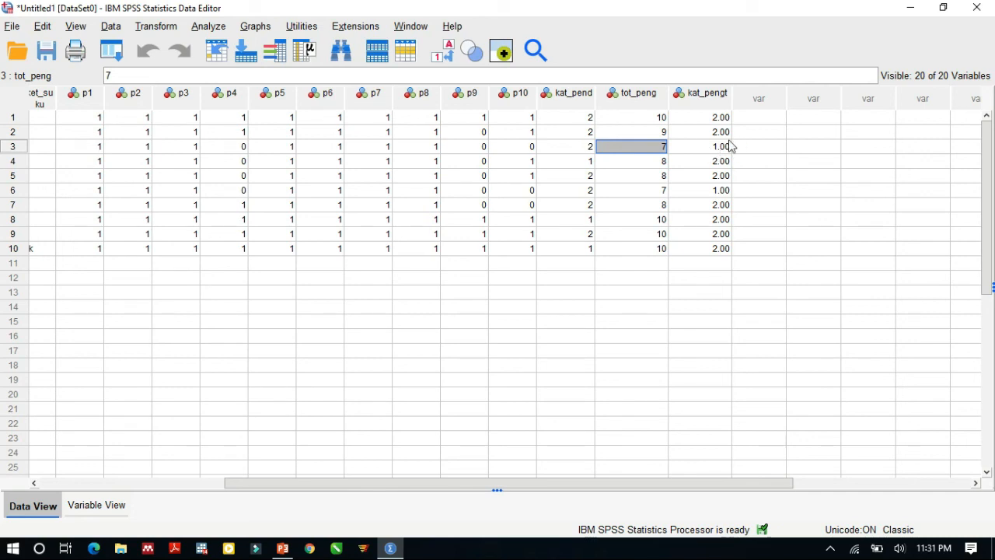
click(655, 163)
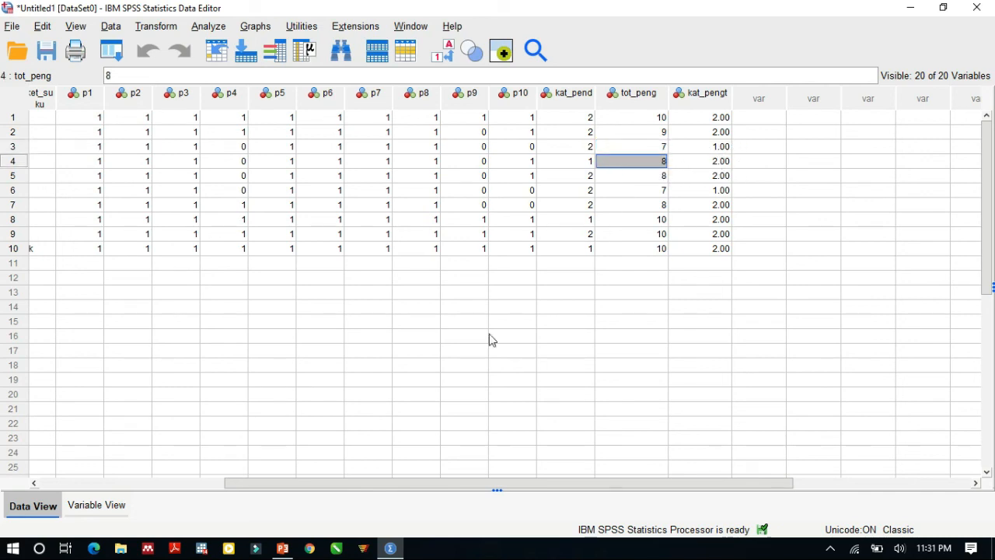
Step: Set the decimals of kat_pengt to 0 in the variable list
click(87, 505)
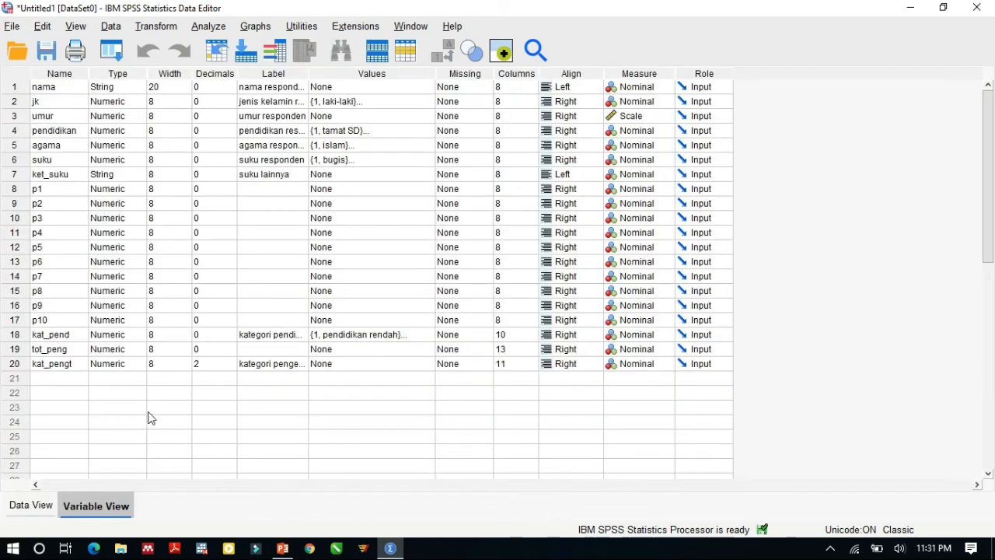
double_click(232, 368)
click(294, 368)
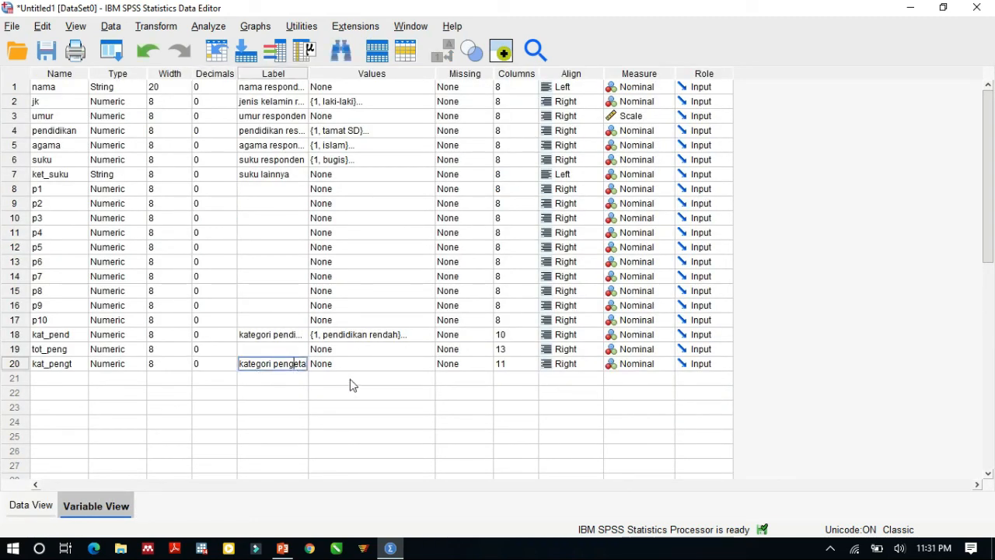
Step: Start the value labels of kat_pengt by labelling value 1 as "pengetahuan rendah"
click(366, 368)
click(428, 364)
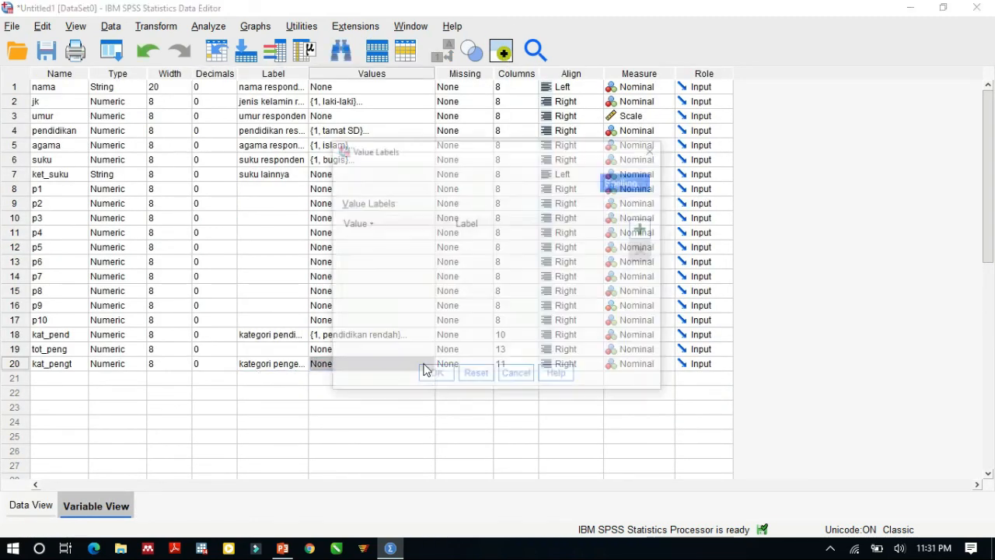
click(643, 231)
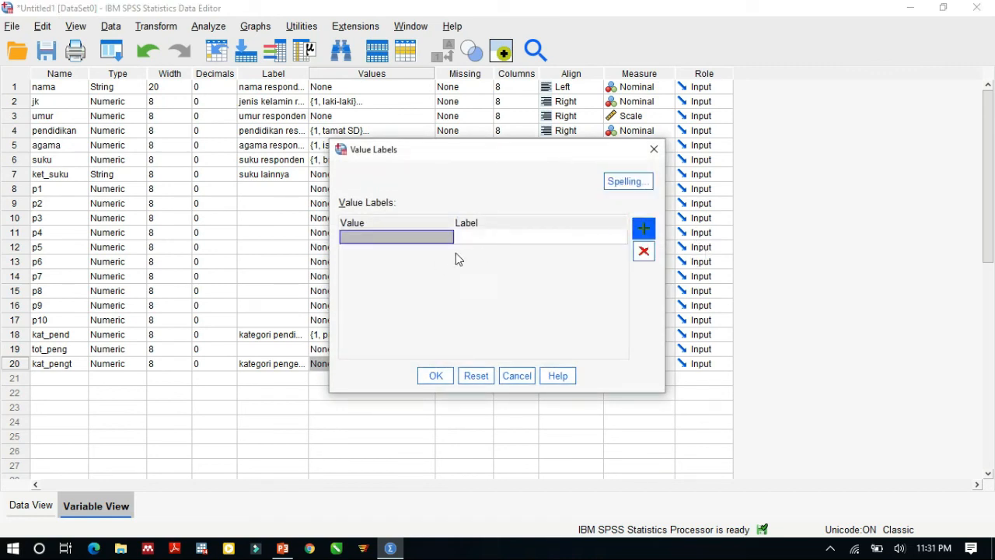
text(1)
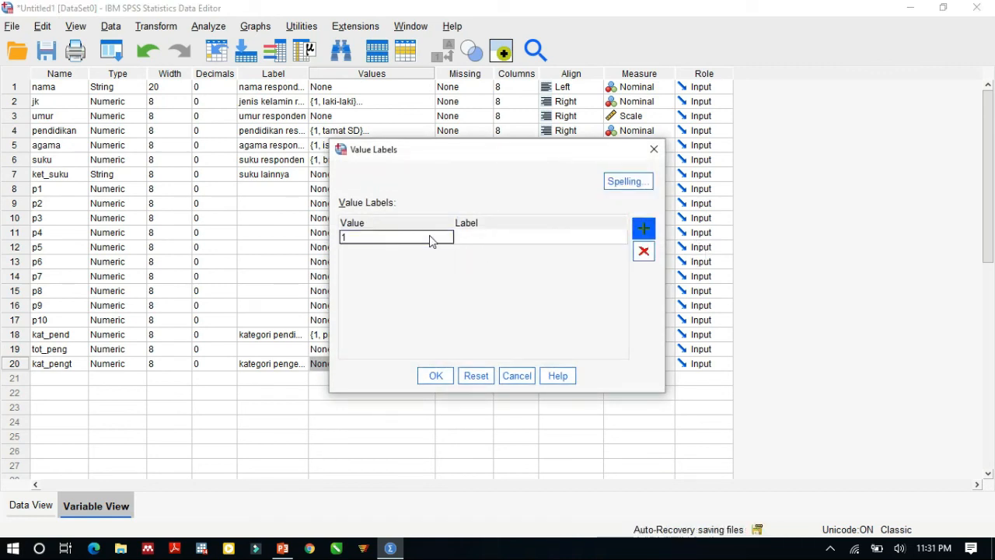
click(472, 243)
click(473, 241)
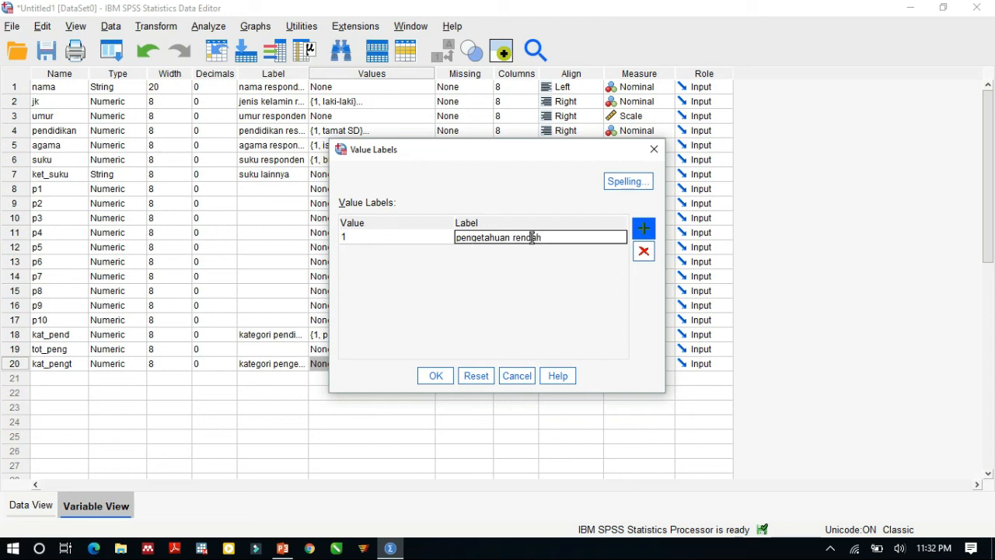
Step: Label value 2 of kat_pengt as "pengetahuan tinggi" and accept the value labels
click(642, 227)
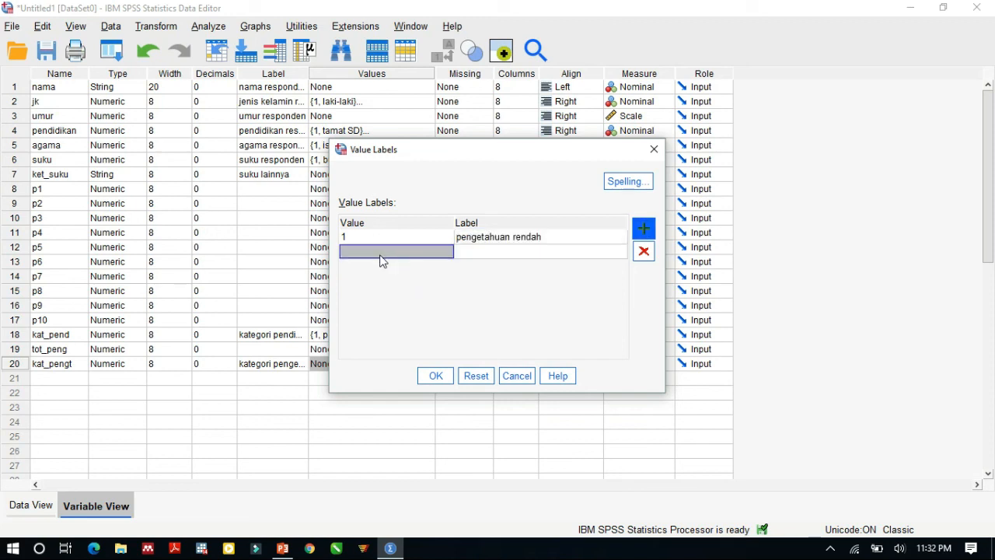
text(2)
click(474, 251)
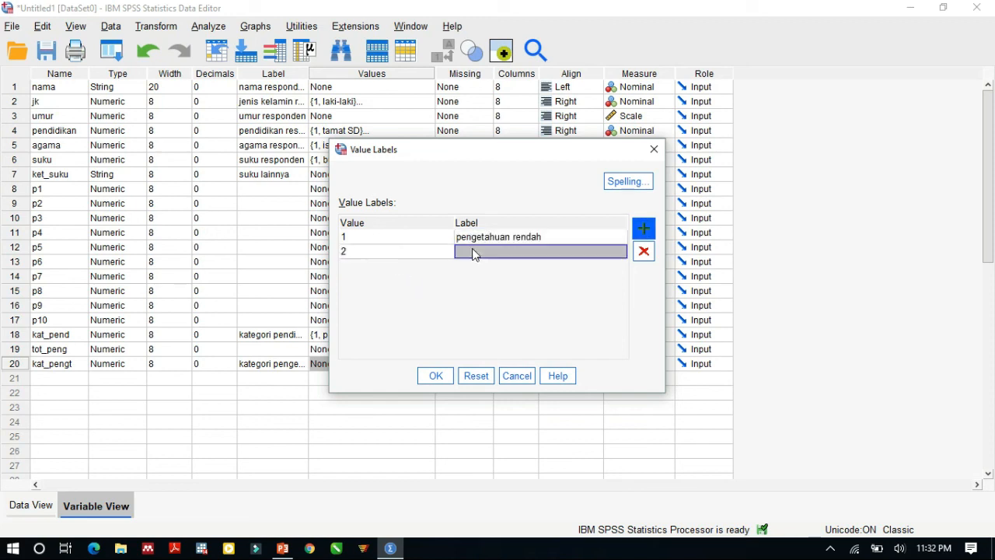
text(pengetahuan tinggi)
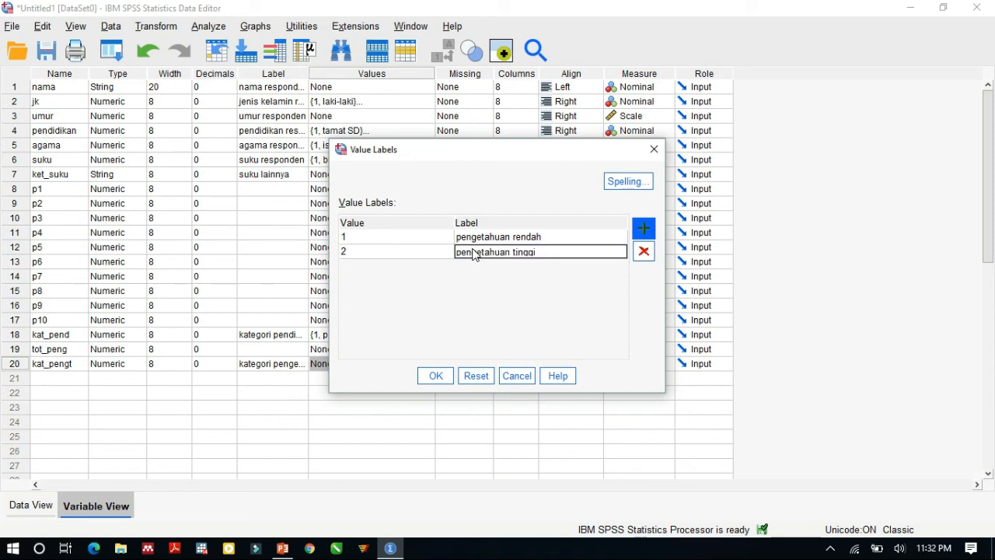
click(434, 375)
Step: Return to the data, display value labels instead of codes, and widen the kat_pengt column to fit its full labels
scroll(207, 287, down, 2)
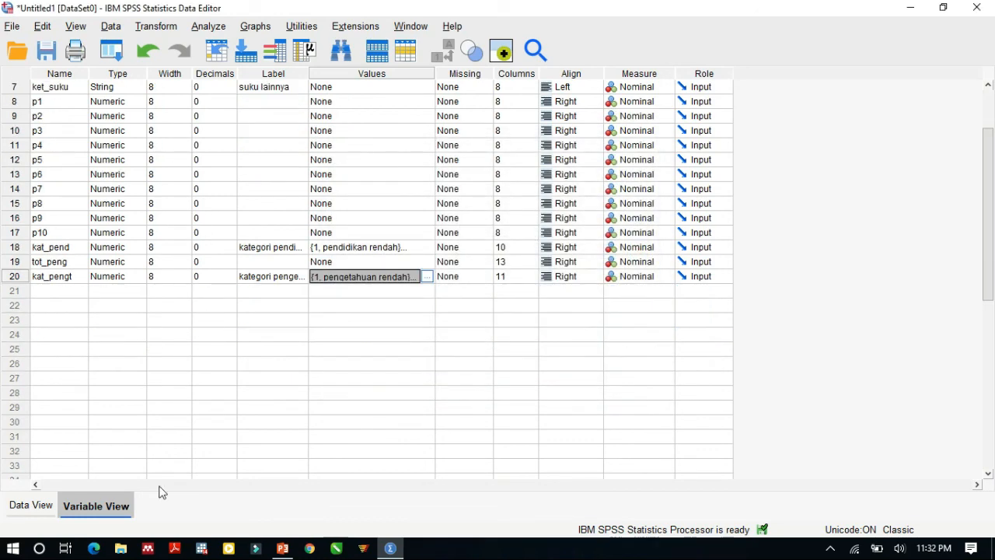
click(22, 506)
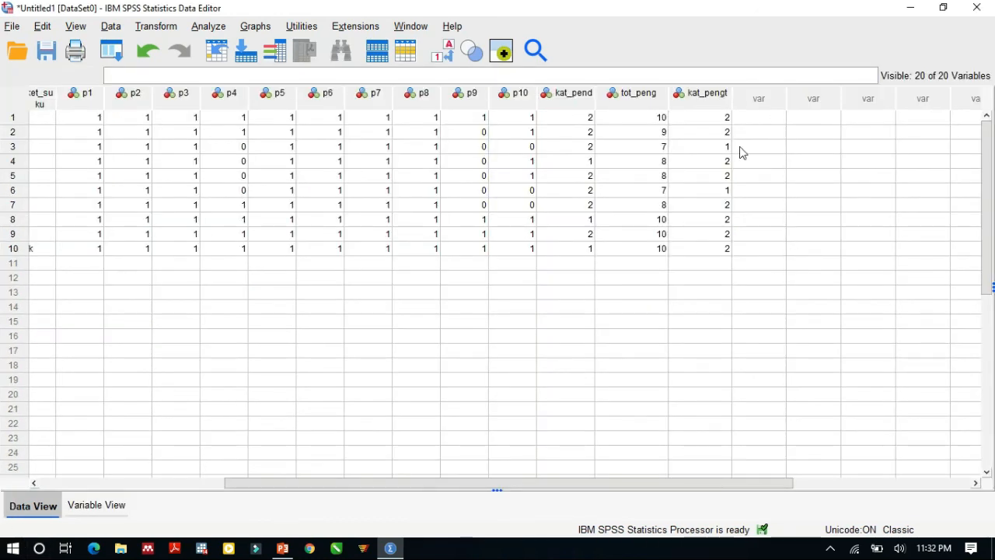
click(449, 59)
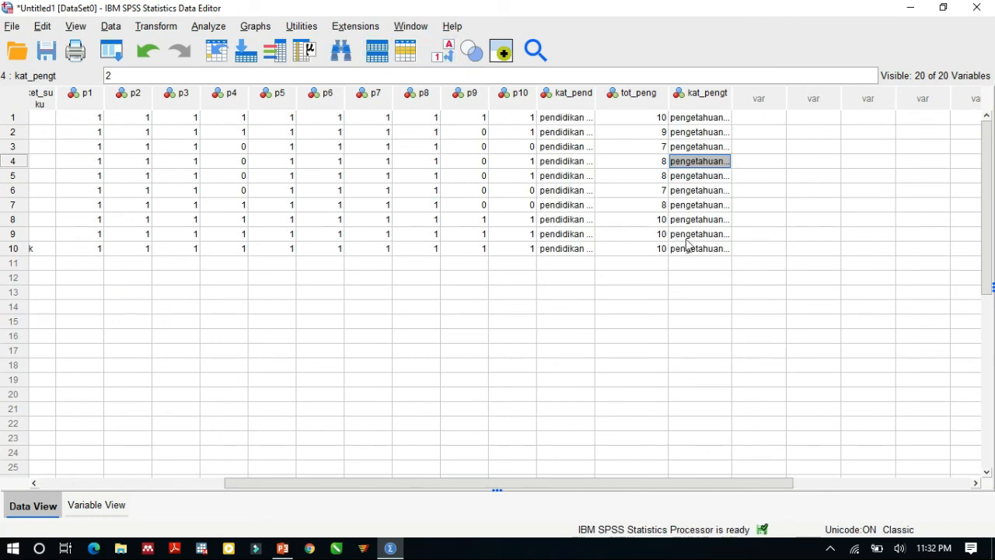
click(659, 102)
click(779, 191)
drag(733, 99, 818, 98)
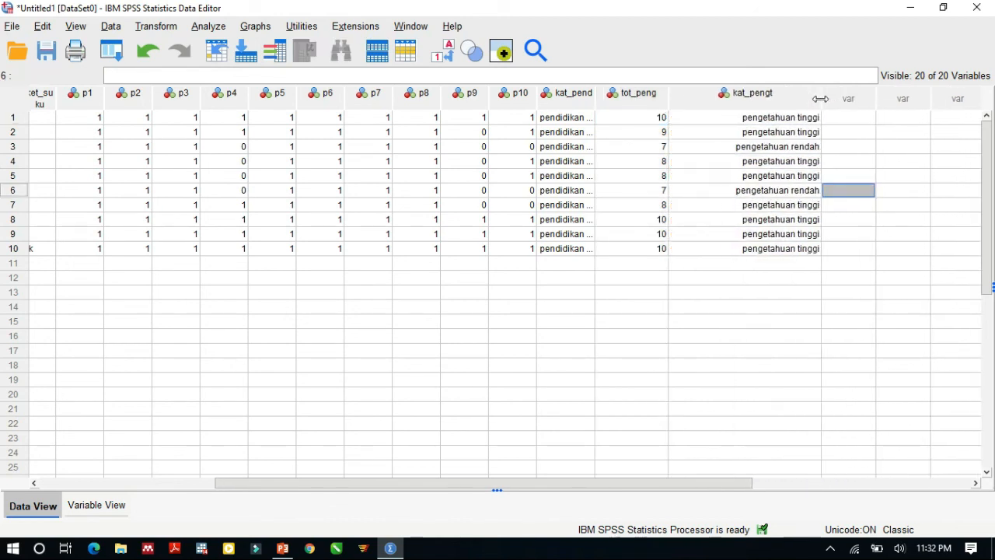
Step: Check the kat_pengt label against the tot_peng score for each of the first six cases
click(758, 118)
click(659, 119)
click(662, 131)
click(696, 134)
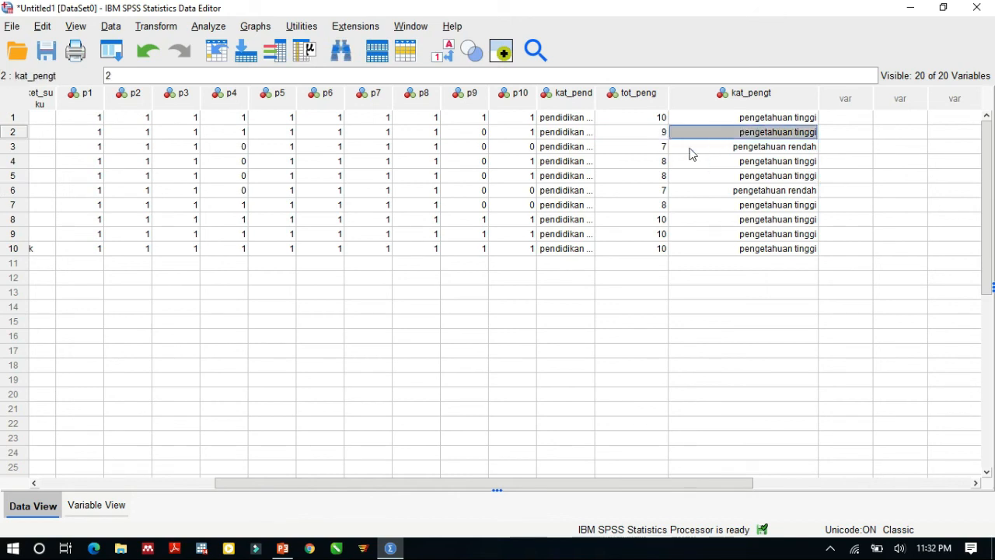
click(653, 147)
click(726, 150)
click(659, 161)
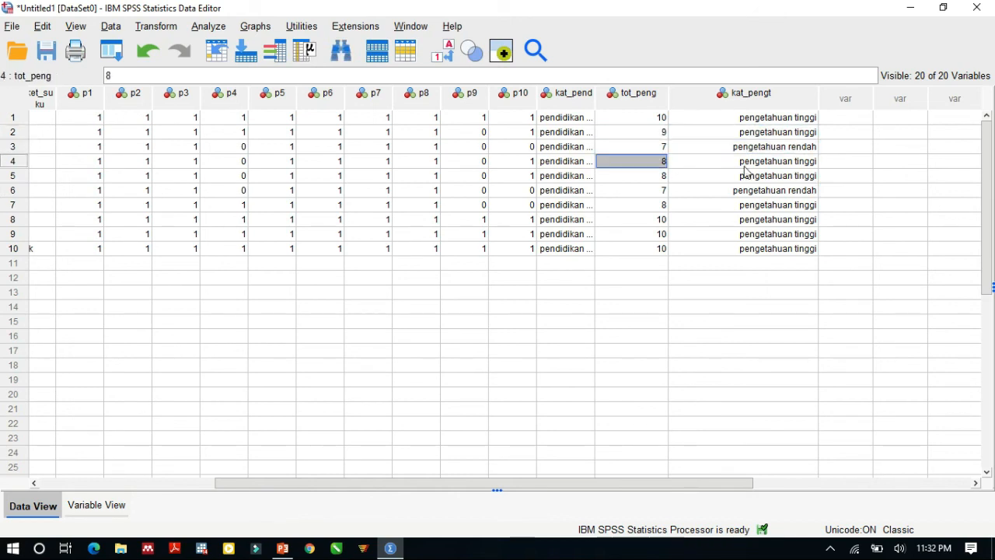
click(756, 164)
click(636, 179)
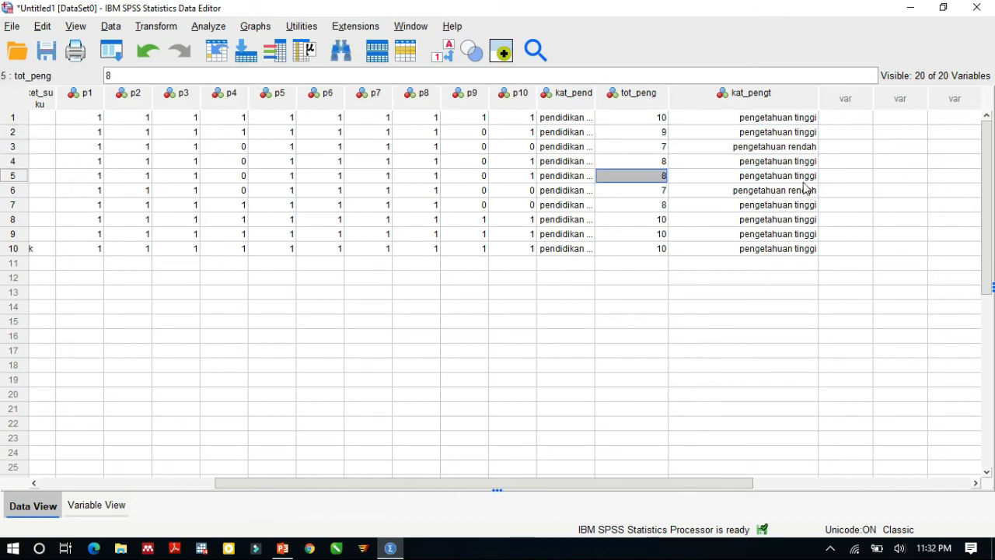
click(804, 182)
click(666, 195)
click(762, 196)
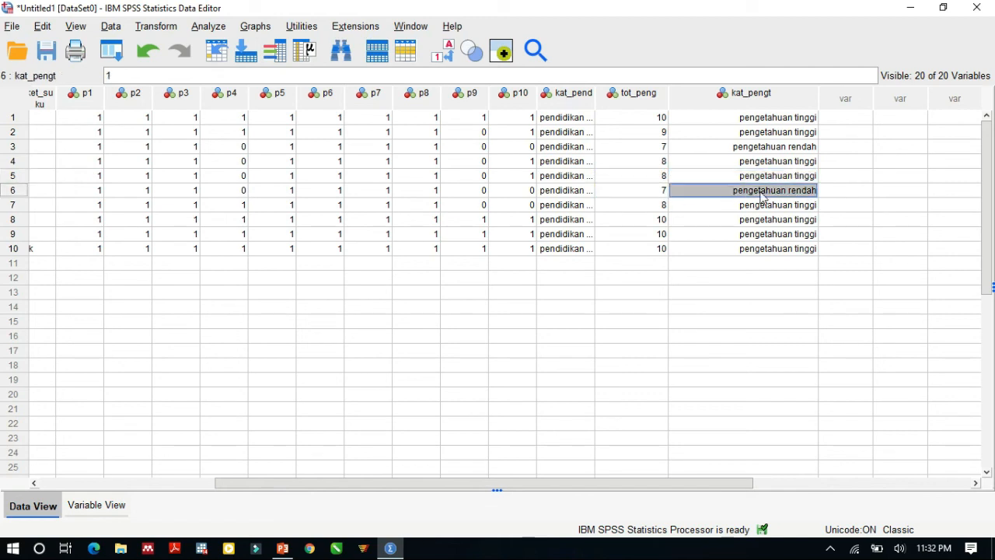